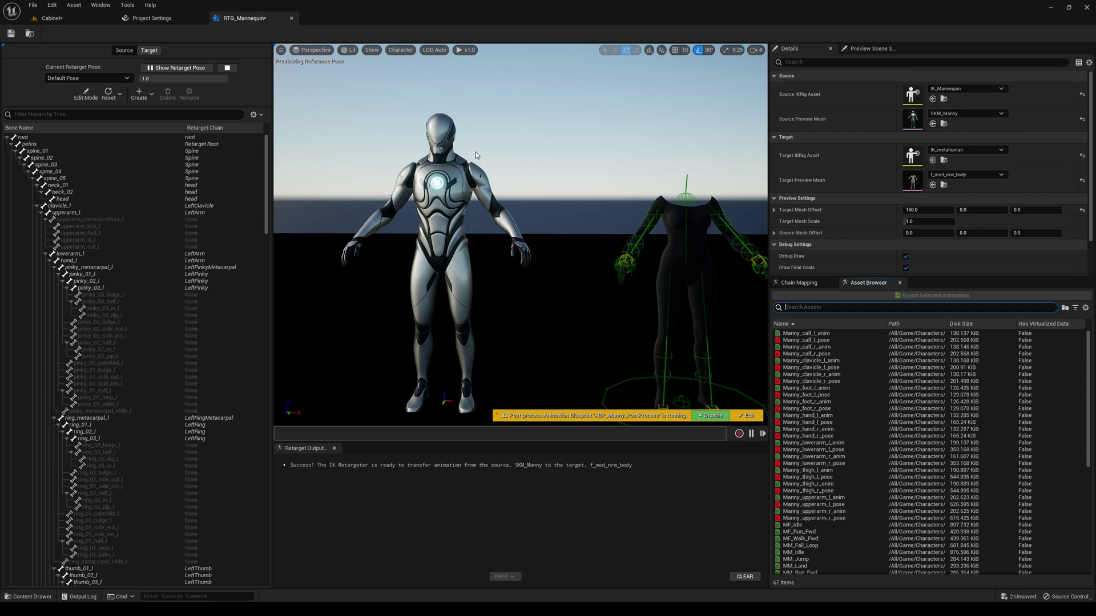
# Search the GenericNPCAnimPack Animations folder for "sit" animations.
pyautogui.moveTo(492, 212); pyautogui.dragTo(519, 208, button='right')
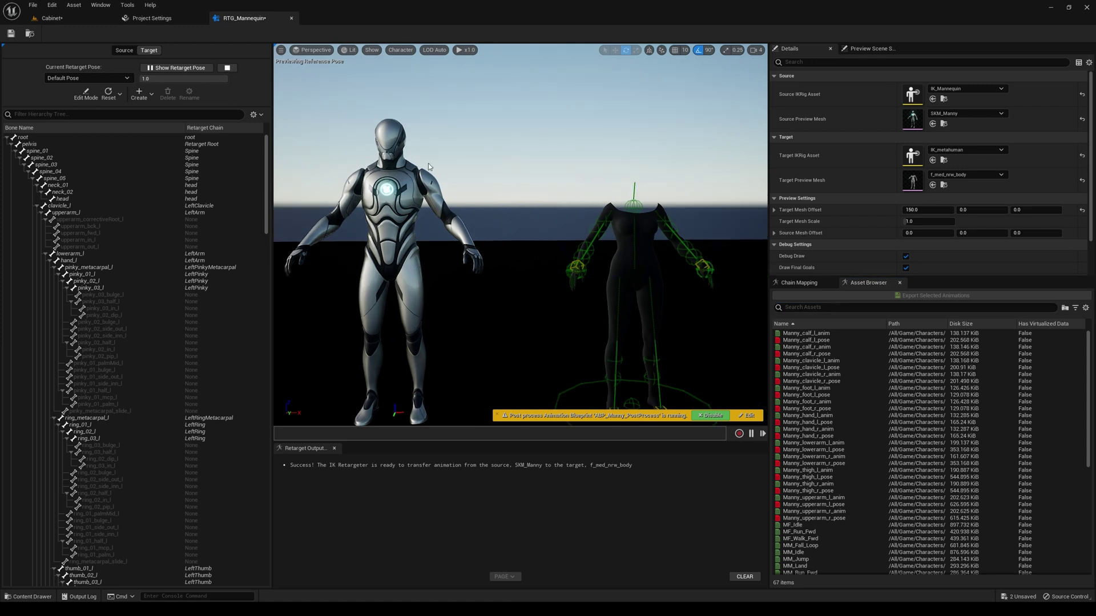
pyautogui.hotkey('ctrl', 'space')
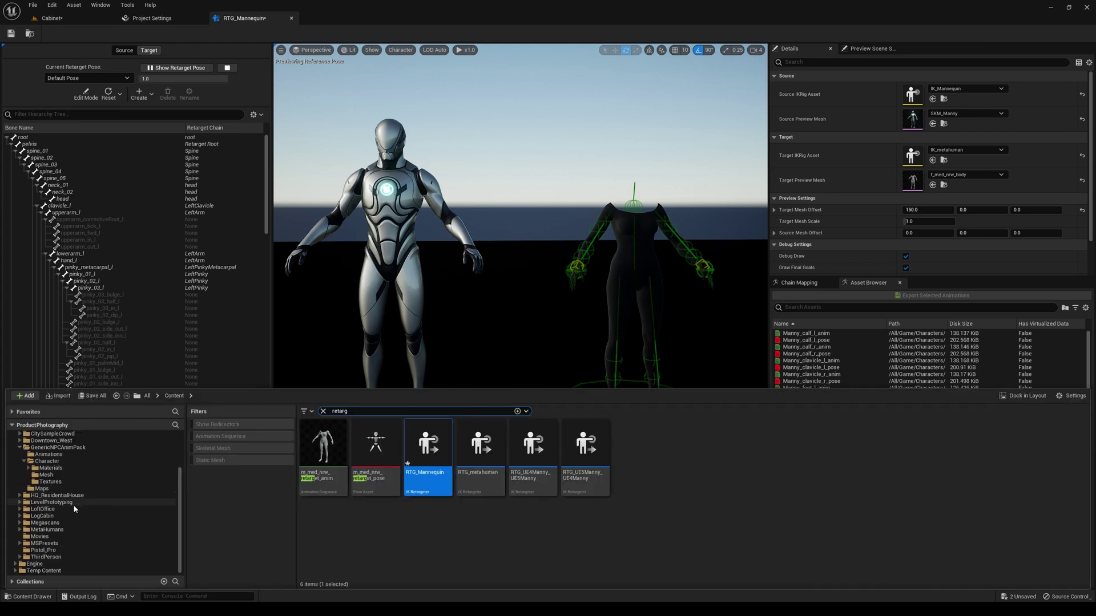
pyautogui.click(84, 448)
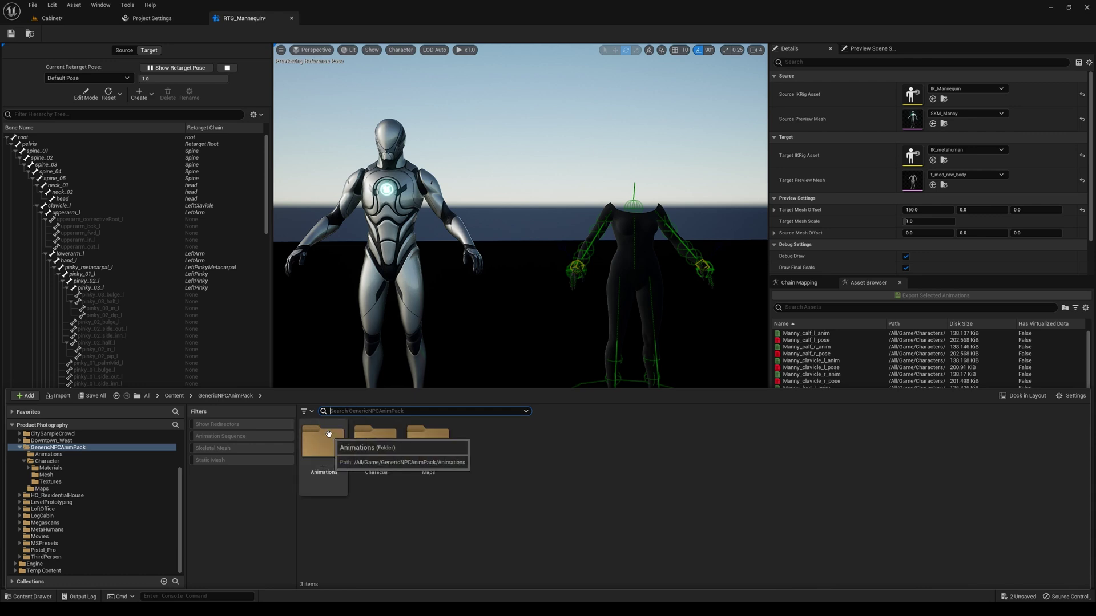
pyautogui.click(324, 450)
pyautogui.doubleClick(325, 450)
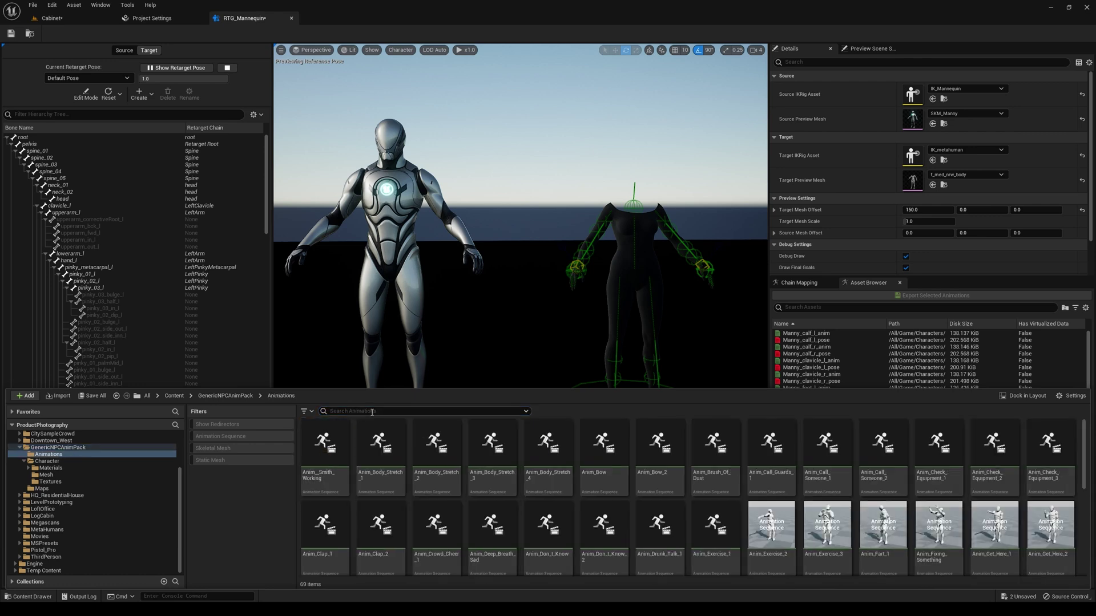
pyautogui.click(372, 411)
pyautogui.write('sit')
pyautogui.click(475, 523)
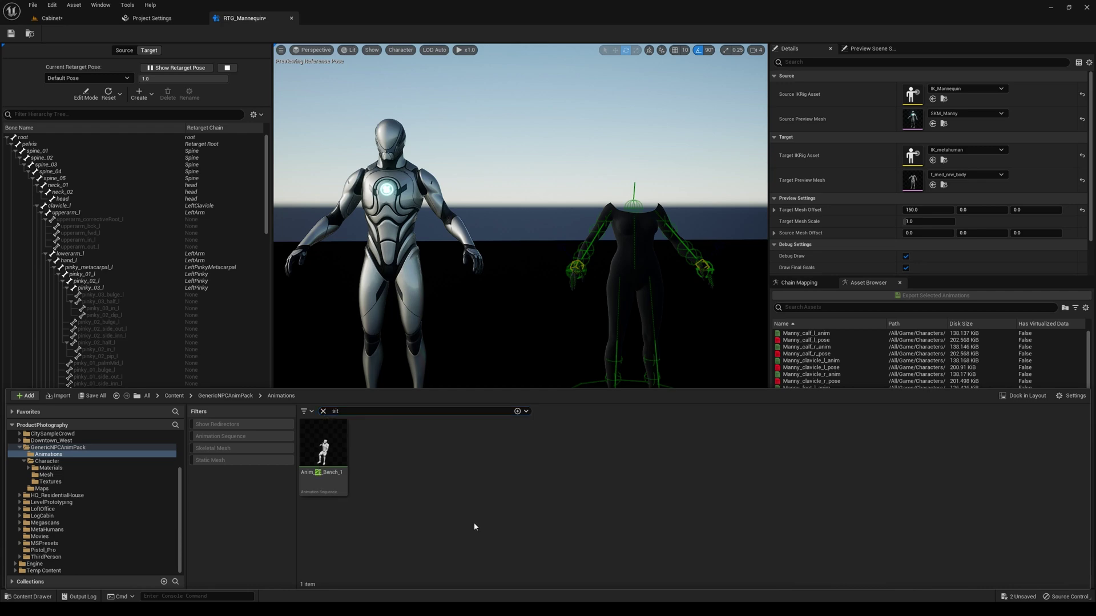
# Check the character in the Cabinet level, return to RTG_Mannequin, and repeat the "sit" search in the Animations folder.
pyautogui.click(84, 20)
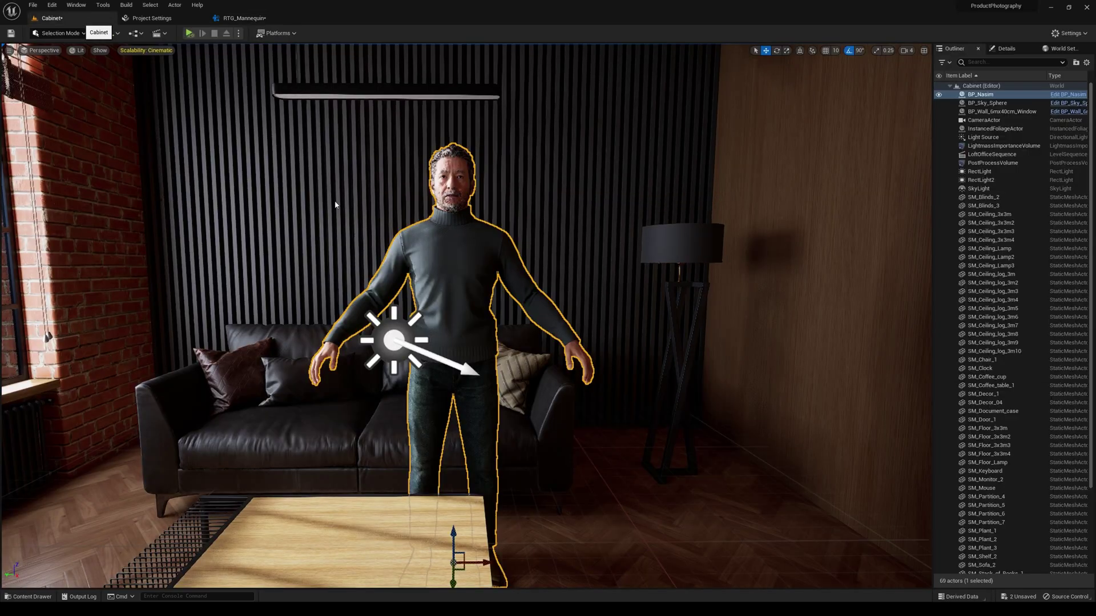
pyautogui.click(245, 20)
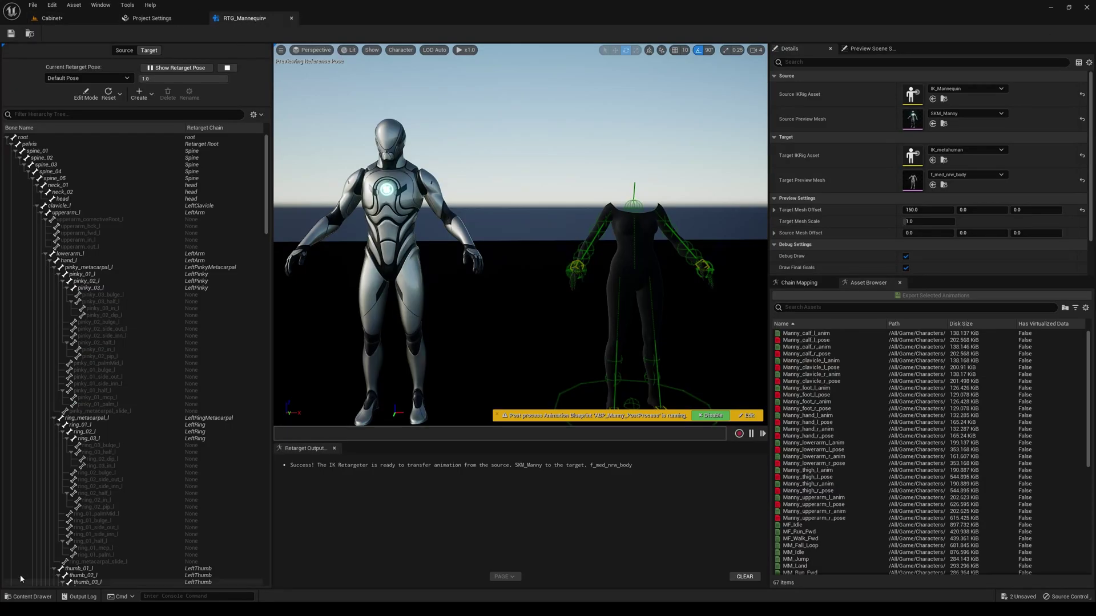
pyautogui.click(30, 596)
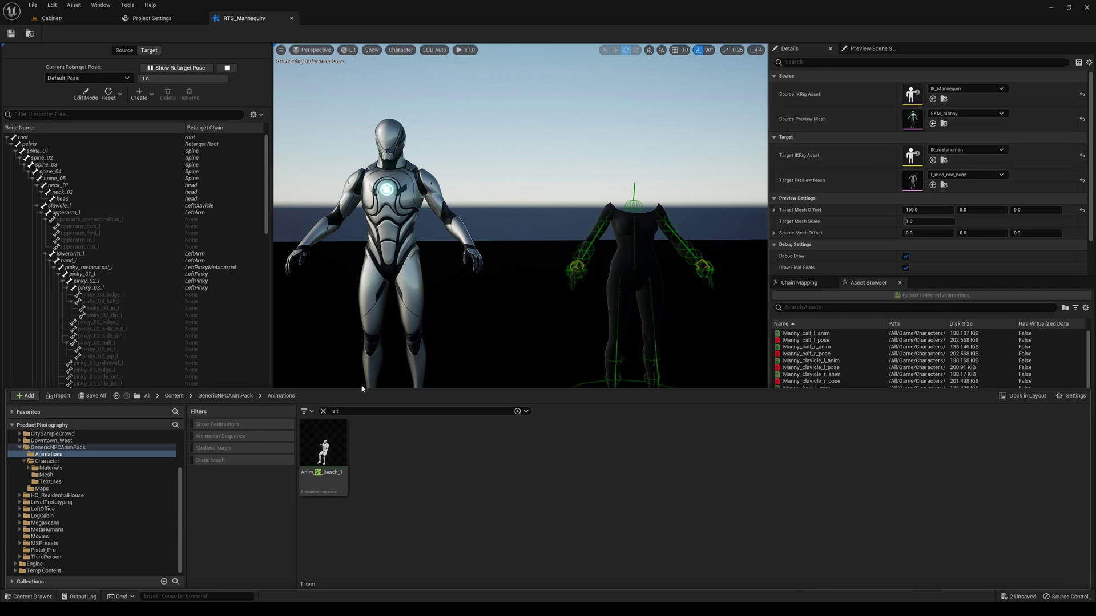
pyautogui.click(324, 411)
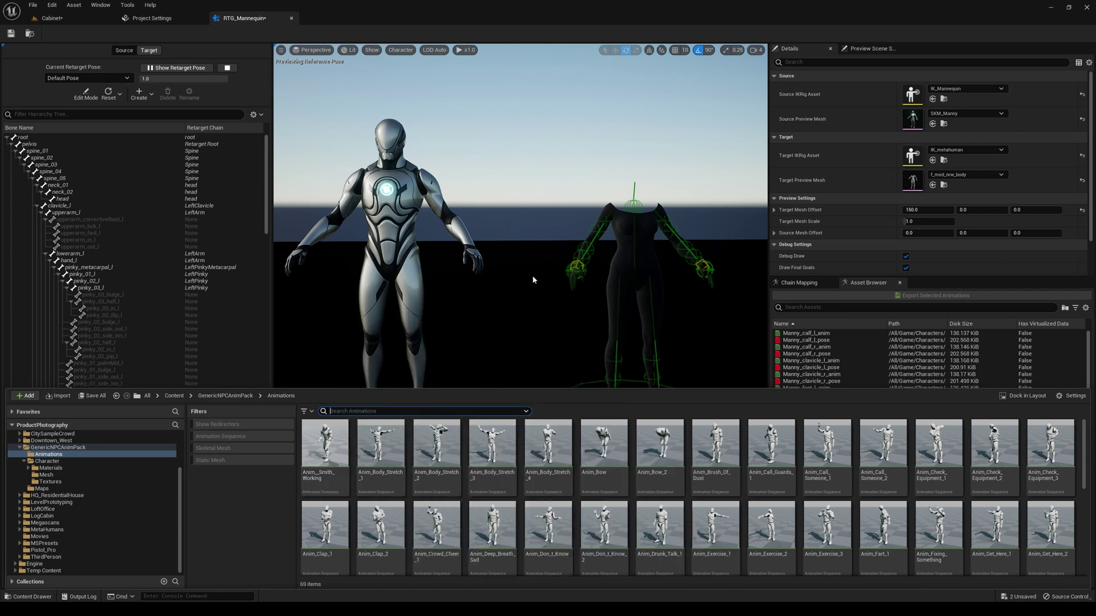
pyautogui.write('sit')
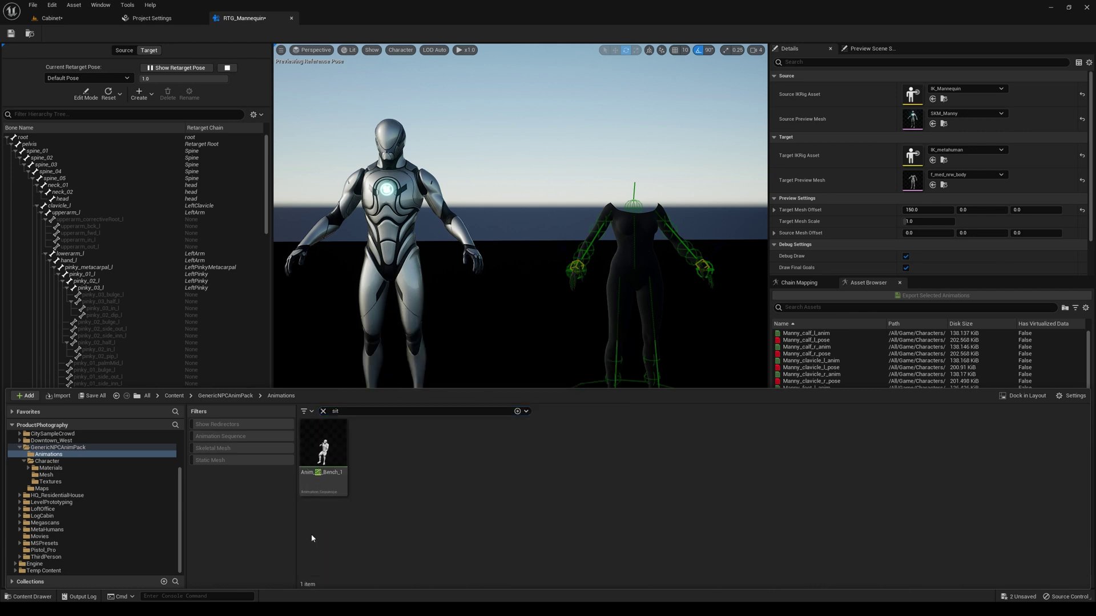
pyautogui.click(318, 457)
pyautogui.rightClick(325, 454)
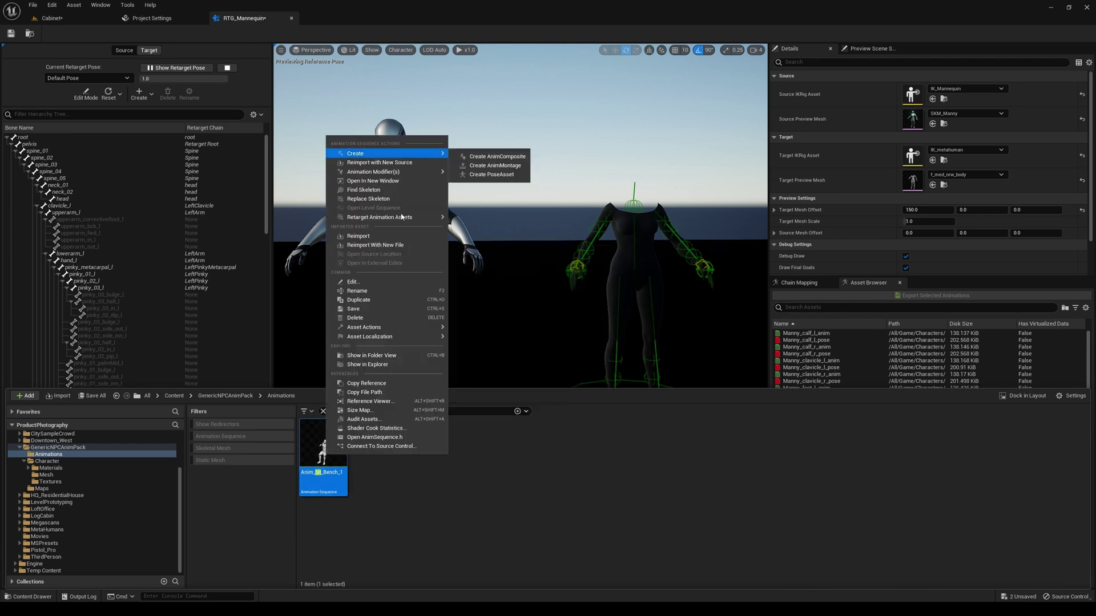
pyautogui.moveTo(413, 217)
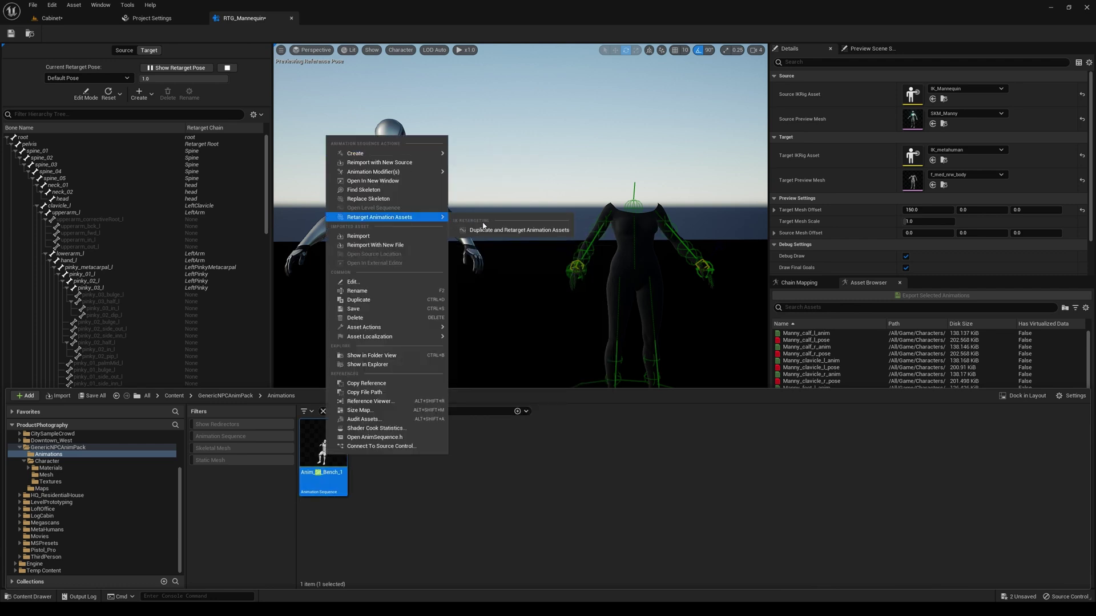
pyautogui.click(483, 230)
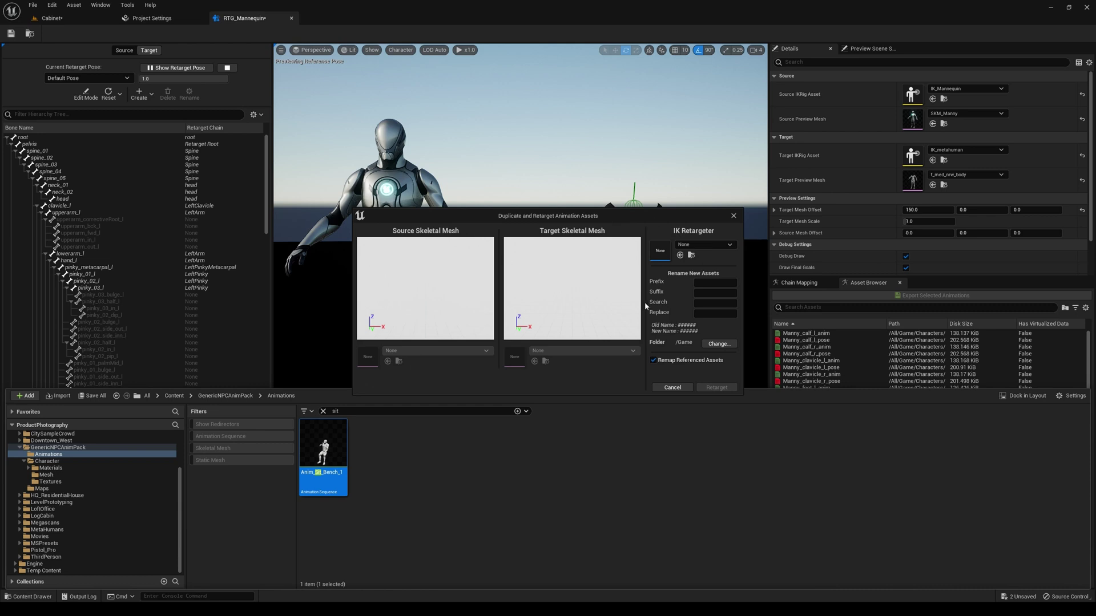
pyautogui.click(711, 245)
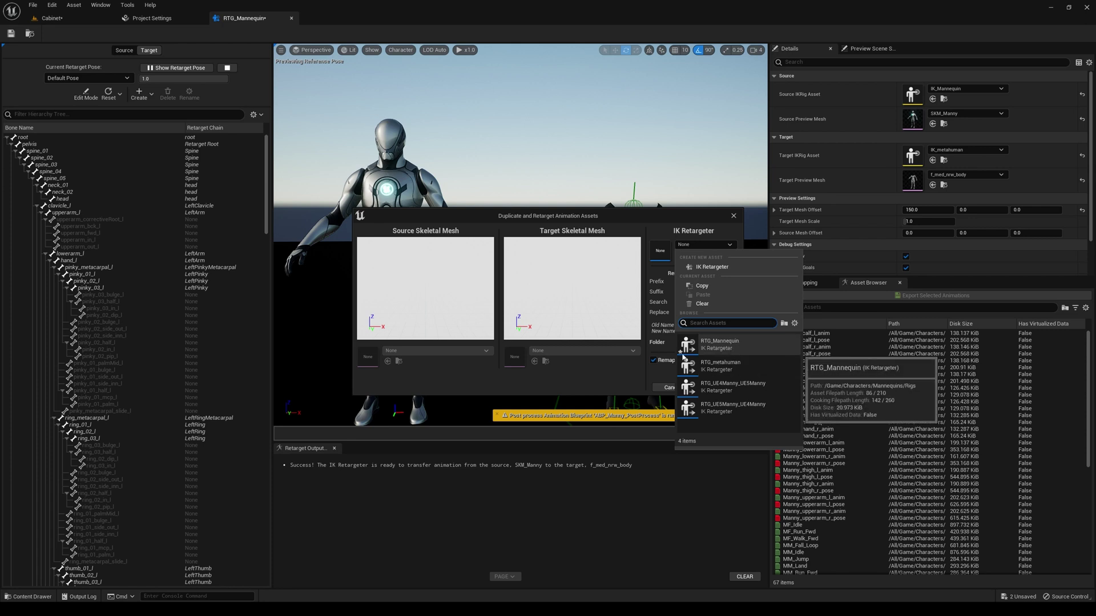
pyautogui.click(732, 348)
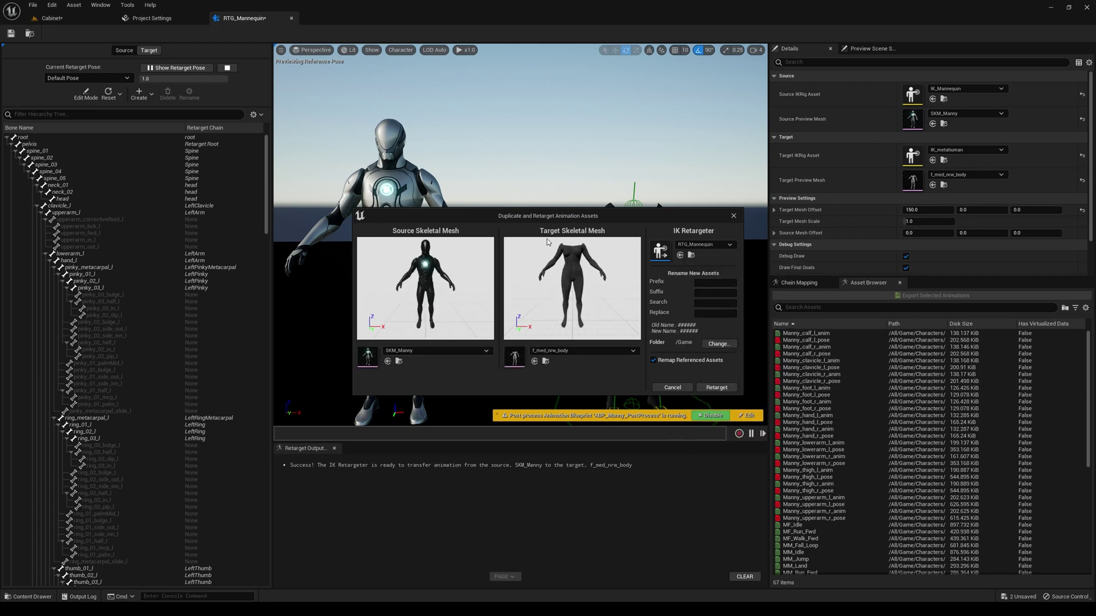
pyautogui.click(704, 245)
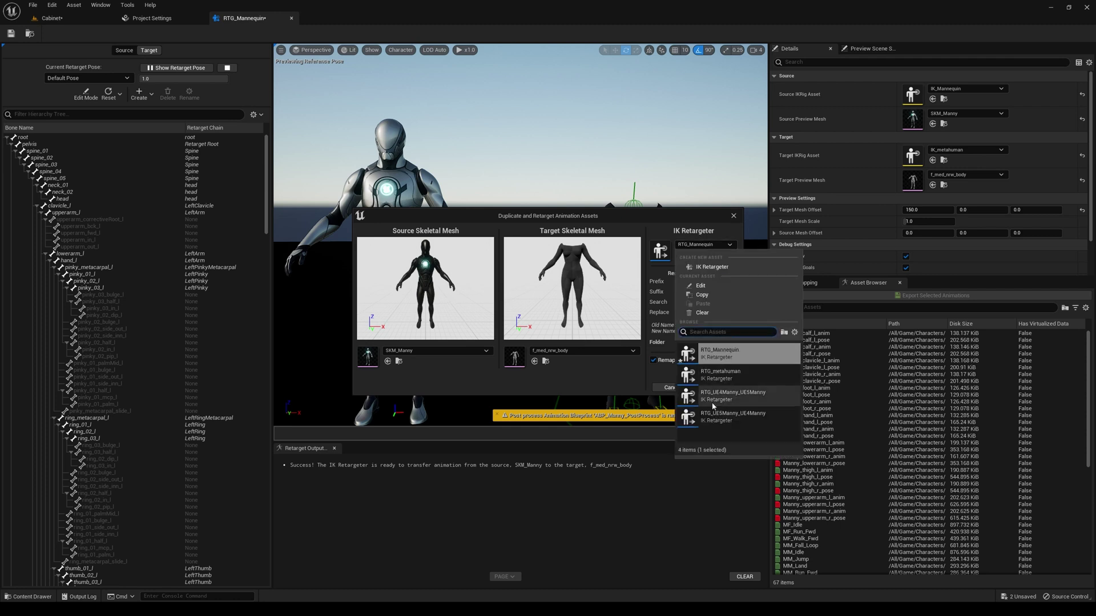
pyautogui.click(733, 394)
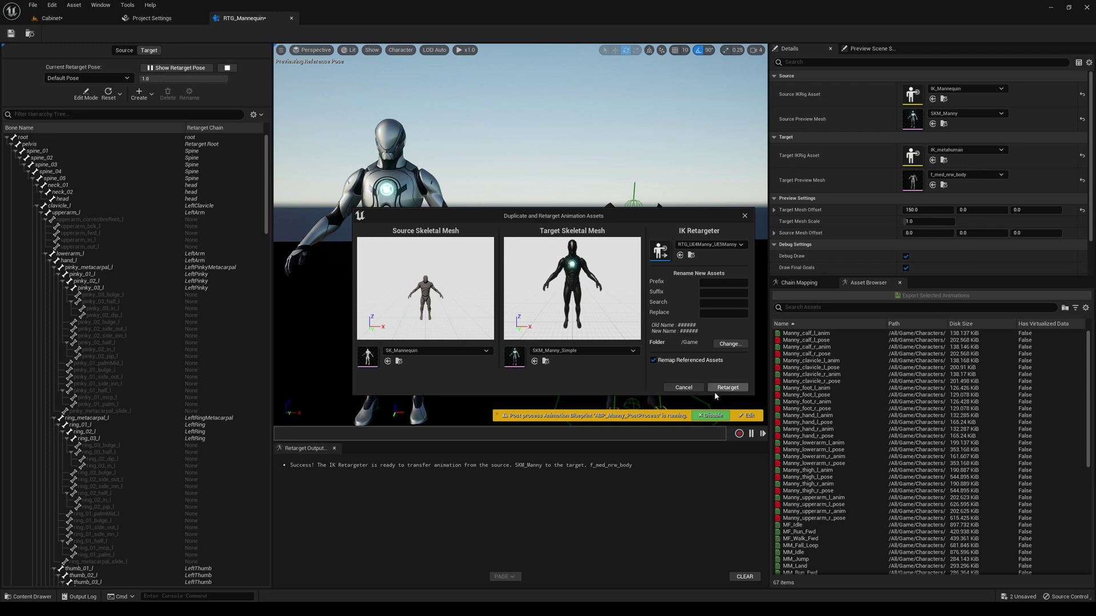
pyautogui.click(683, 388)
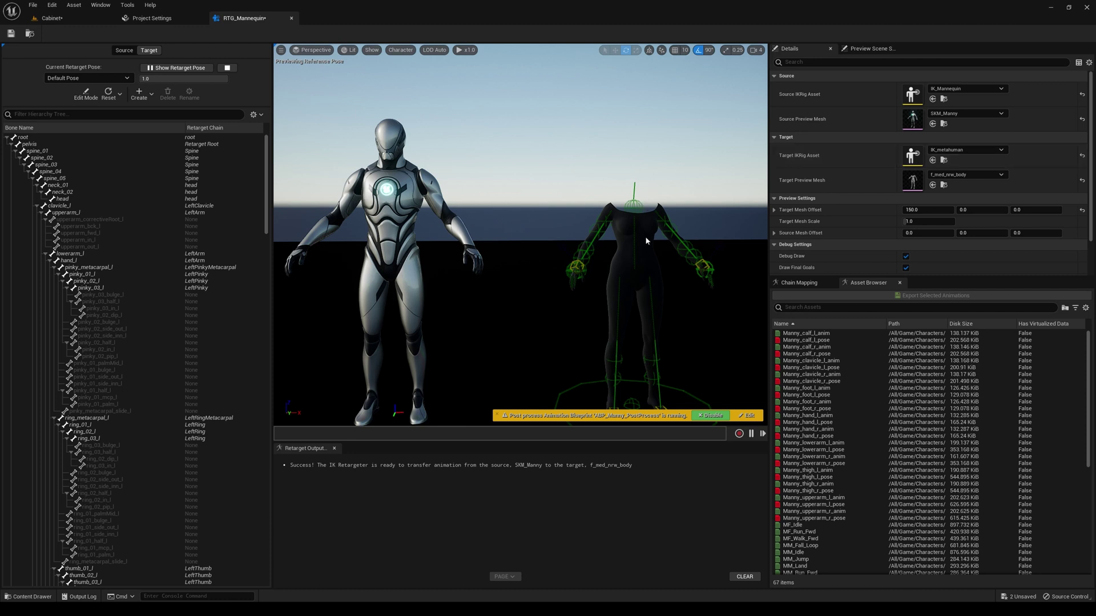
# Set the retargeter's Source Preview Mesh to SK_Mannequin.
pyautogui.click(971, 114)
pyautogui.write('manne')
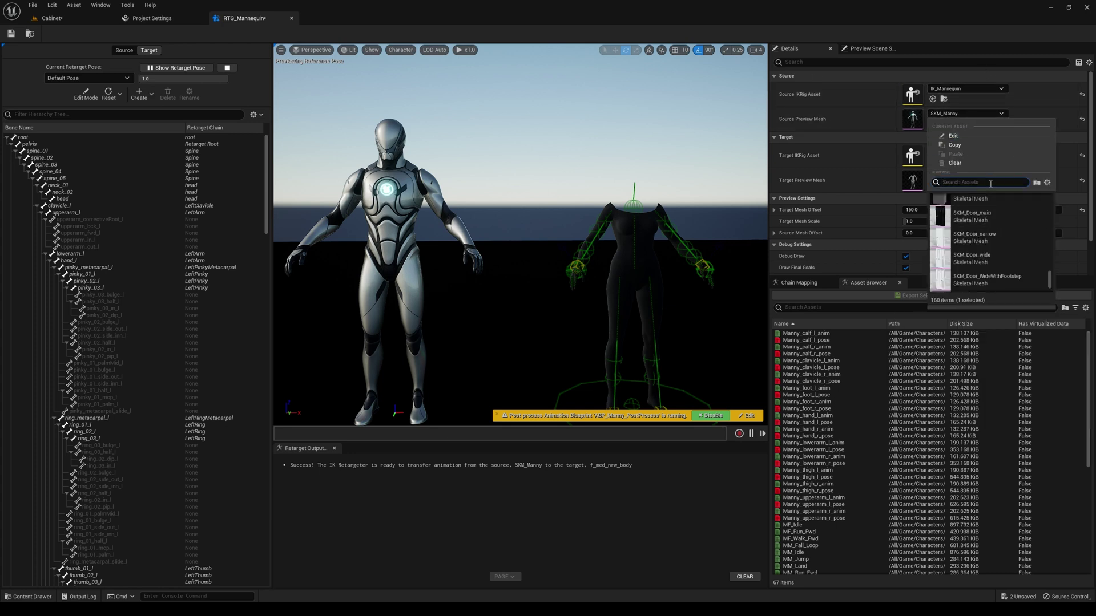
pyautogui.moveTo(988, 231)
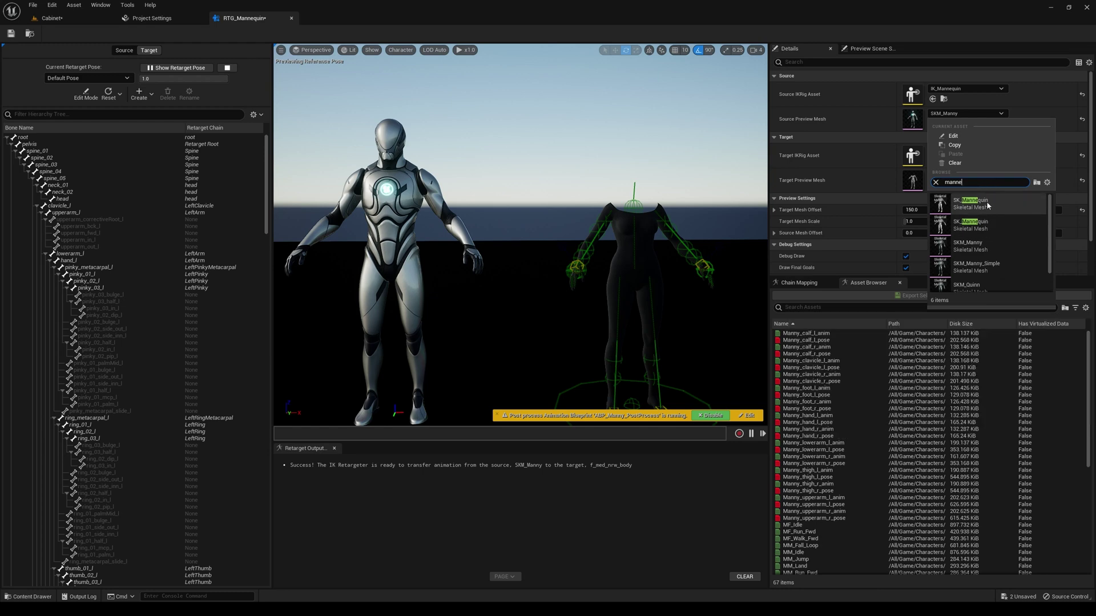
pyautogui.moveTo(987, 203)
pyautogui.click(987, 203)
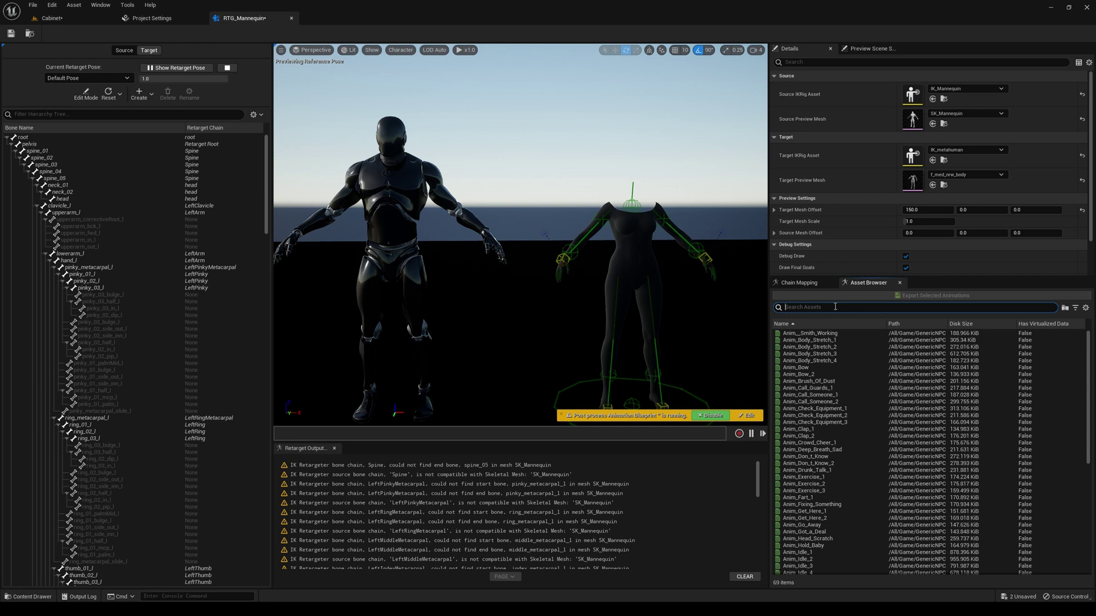
# Filter the retargeter's animation assets by "sit" and preview Anim_Sit_Bench_1 on the source and target characters.
pyautogui.write('idle')
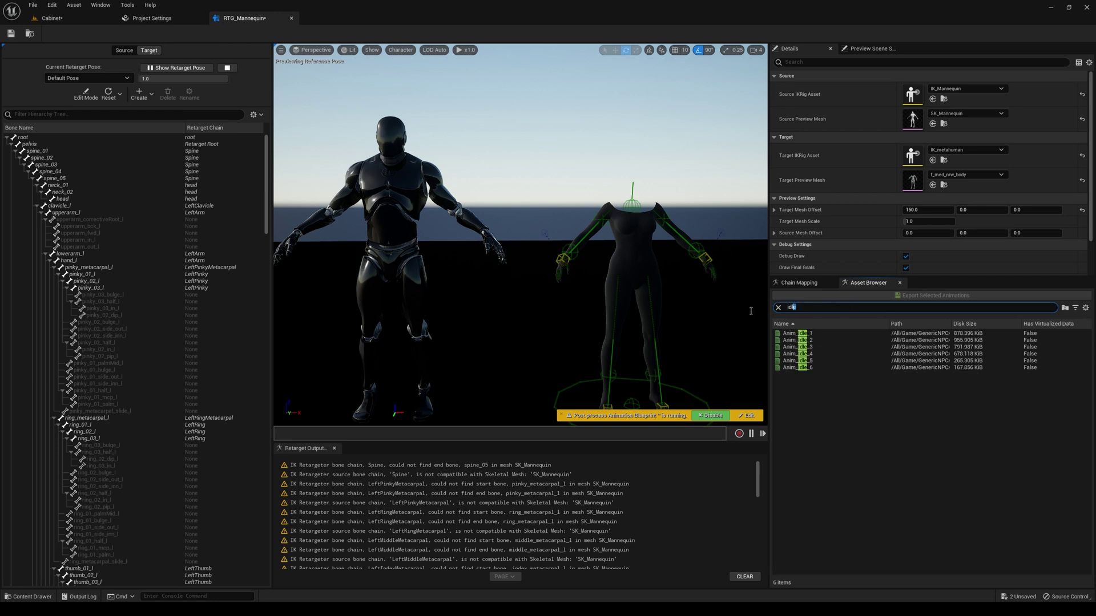
pyautogui.hotkey('shift', 'Left')
pyautogui.hotkey('shift', 'Left')
pyautogui.write('sit')
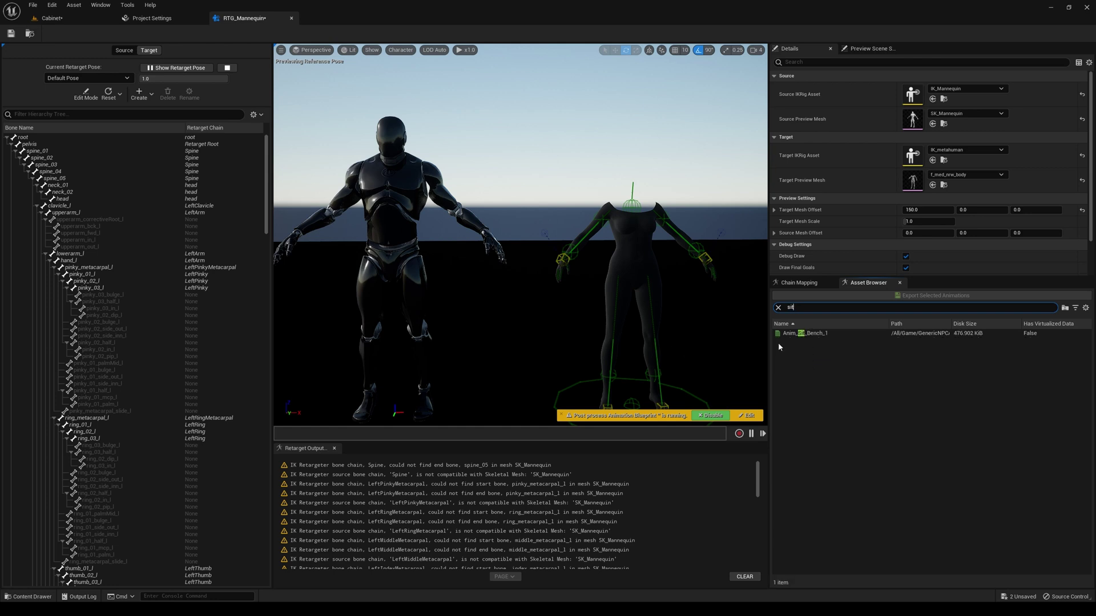
pyautogui.click(802, 333)
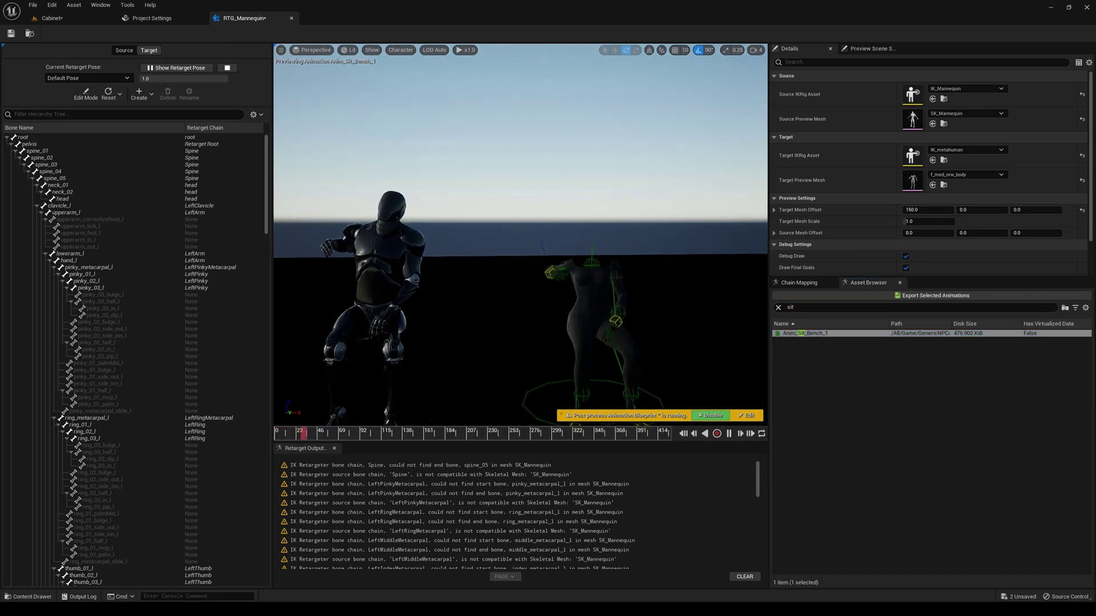
pyautogui.moveTo(491, 251); pyautogui.dragTo(514, 268, button='right')
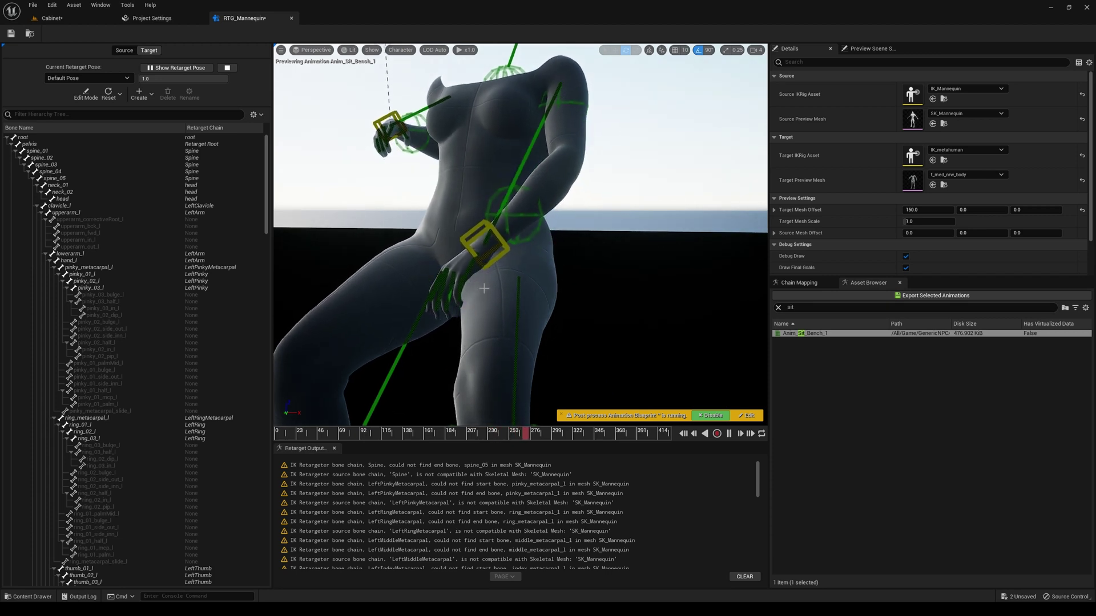
pyautogui.moveTo(479, 277); pyautogui.dragTo(473, 245, button='right')
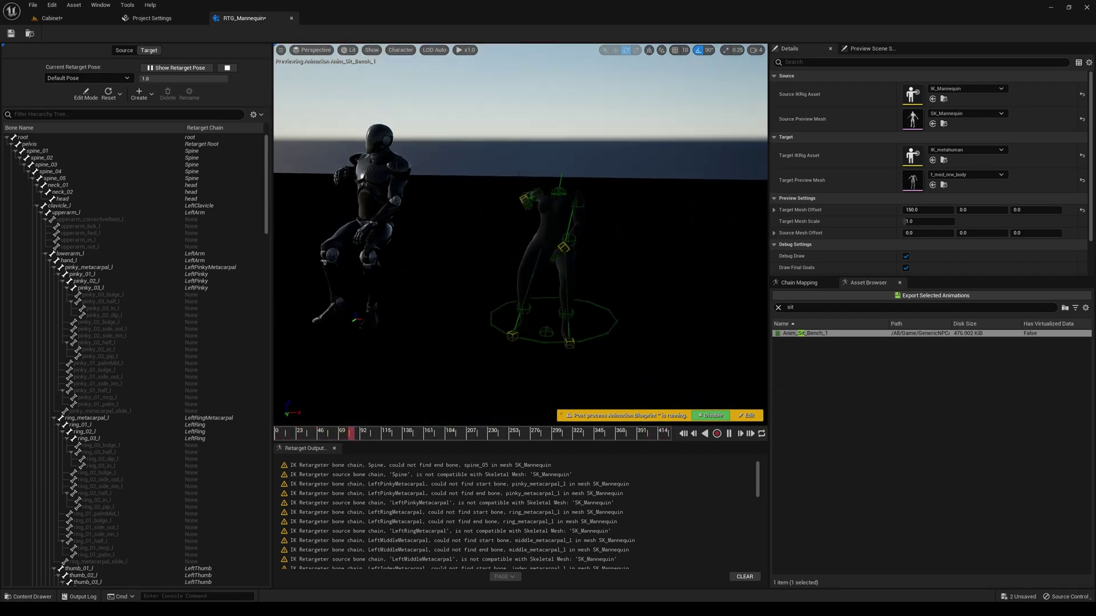
# Export the retargeted Anim_Sit_Bench_1 animation to the Content/Cinematics/Animations folder.
pyautogui.click(935, 295)
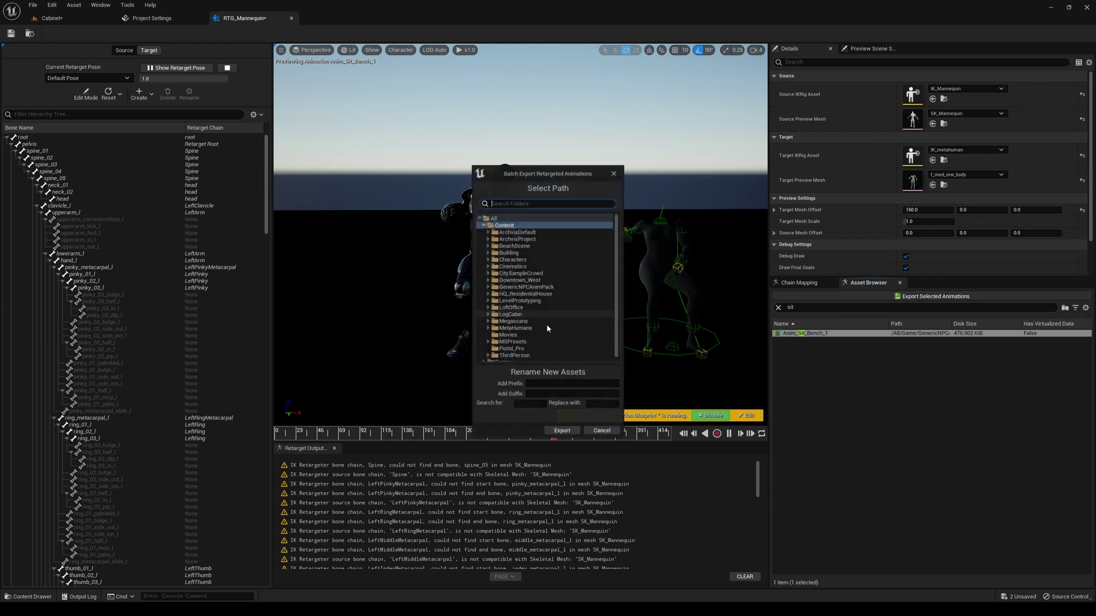
pyautogui.click(494, 267)
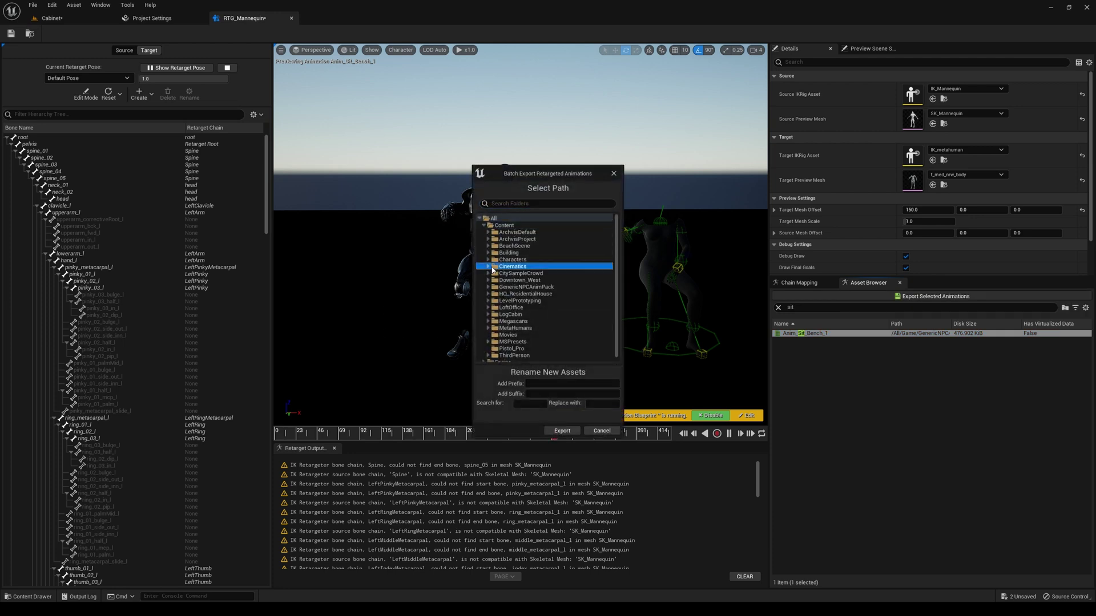
pyautogui.click(488, 266)
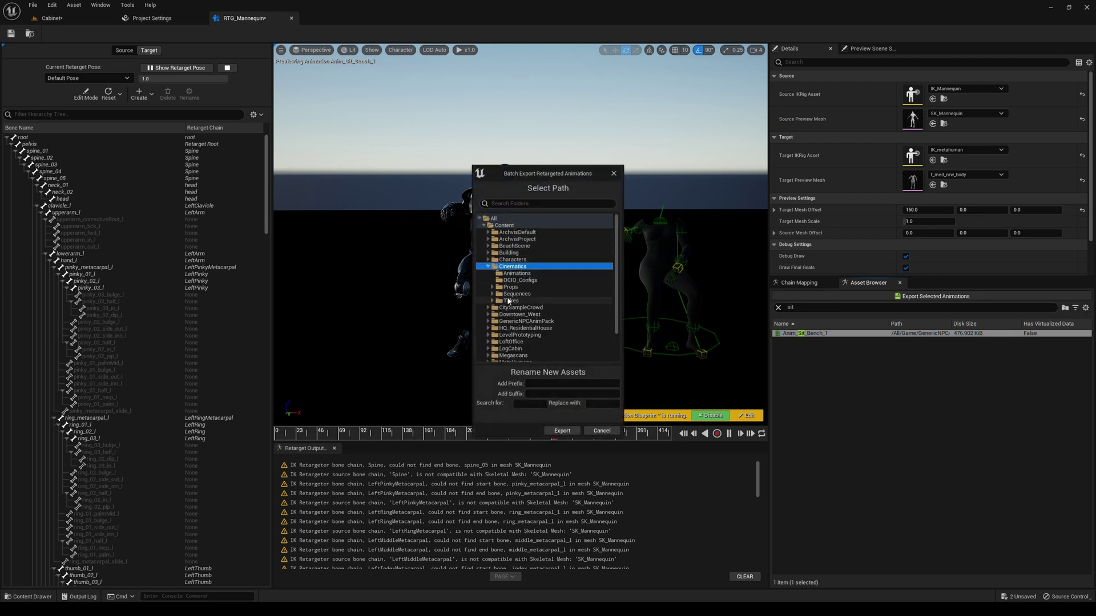
pyautogui.click(506, 274)
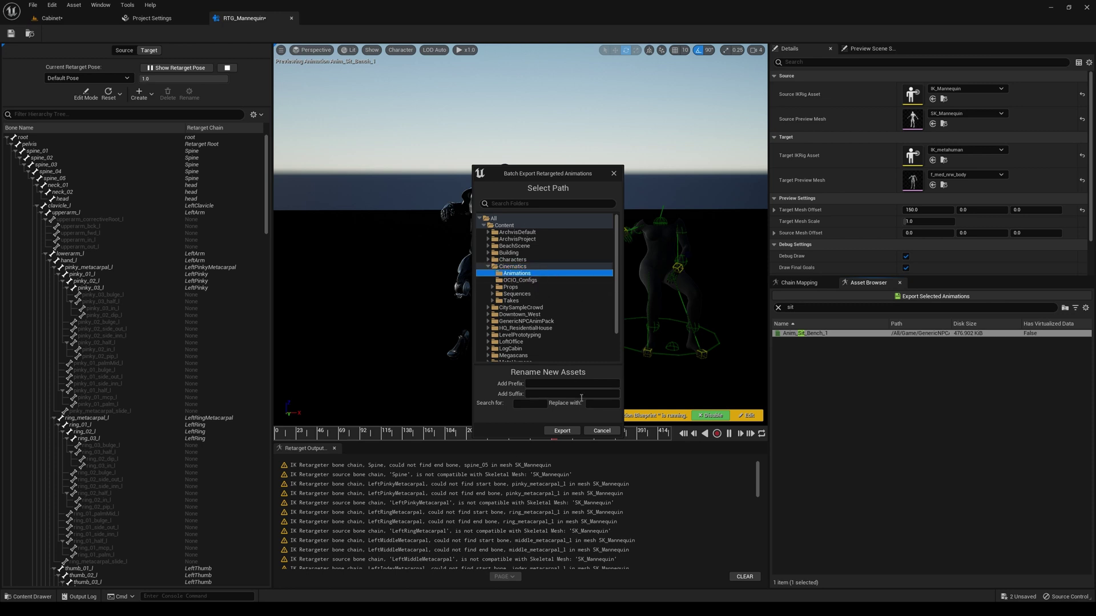
pyautogui.click(562, 431)
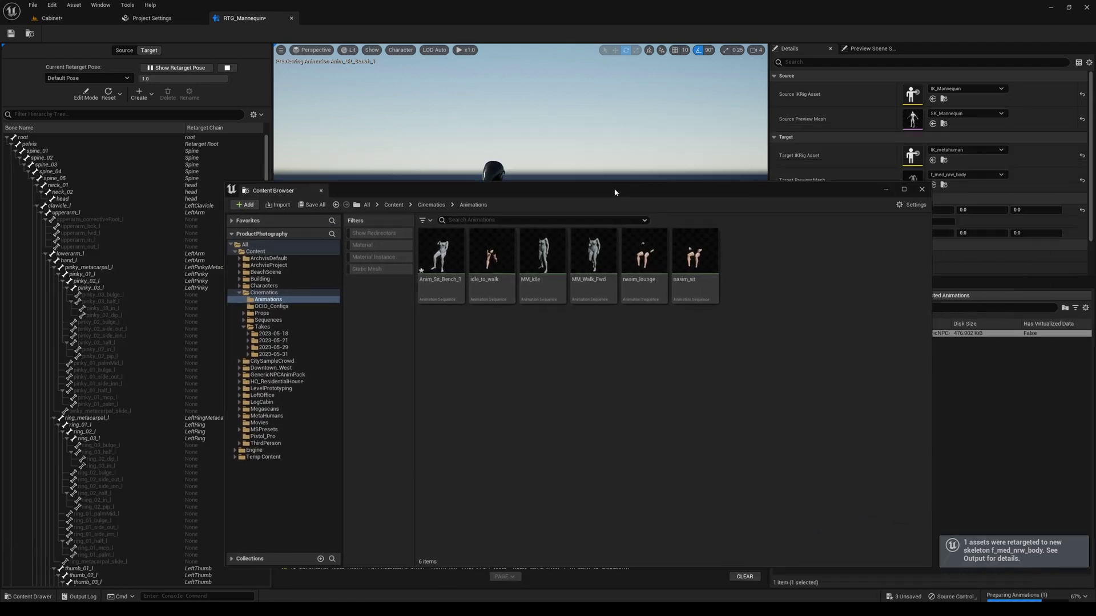
# Open the exported Anim_Sit_Bench_1 from Cinematics/Animations and examine the seated motion on the MetaHuman from several angles.
pyautogui.click(438, 264)
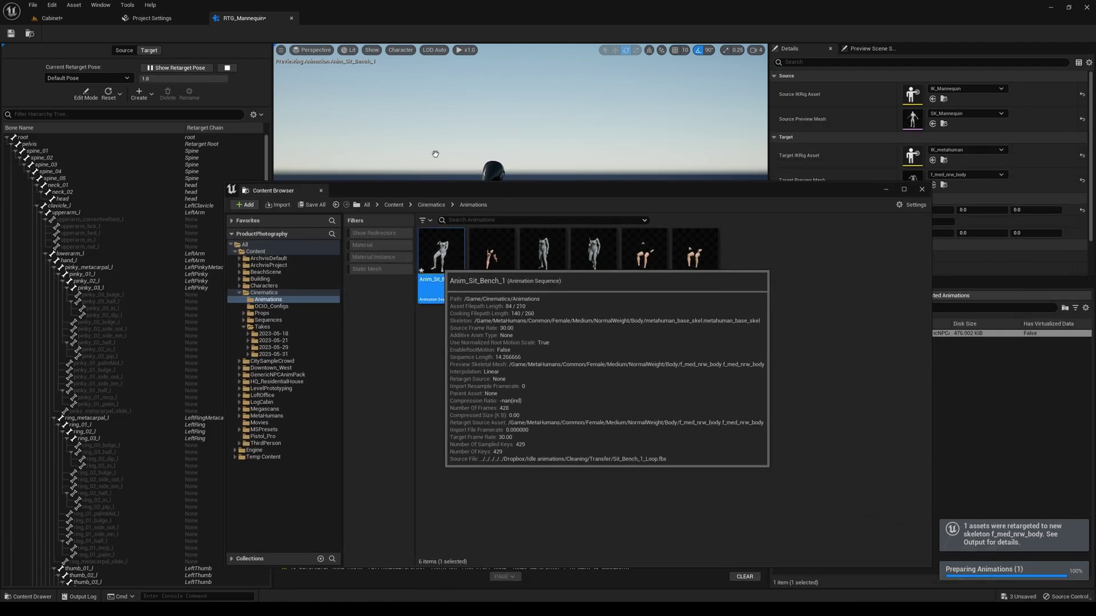
pyautogui.doubleClick(449, 275)
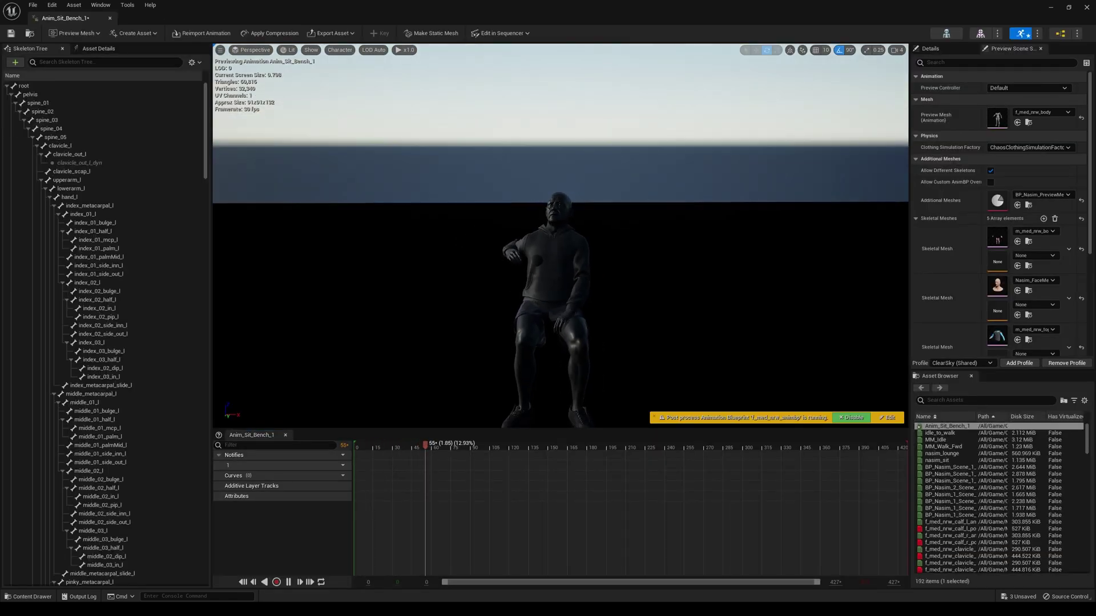
pyautogui.press('w')
pyautogui.moveTo(553, 183); pyautogui.dragTo(582, 168, button='right')
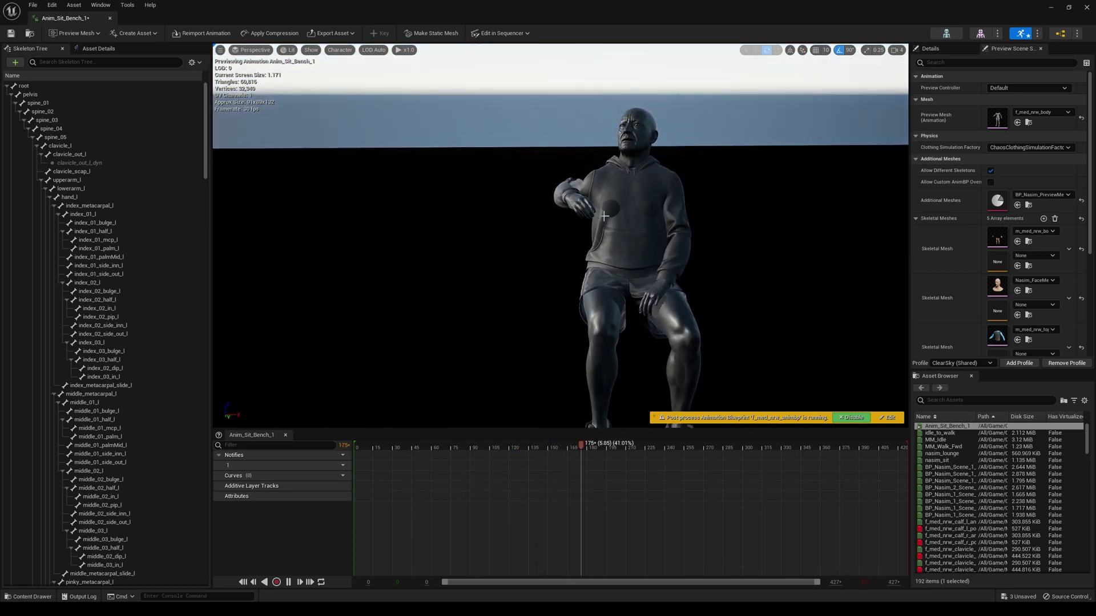
pyautogui.moveTo(604, 215); pyautogui.dragTo(548, 177, button='right')
pyautogui.press('d')
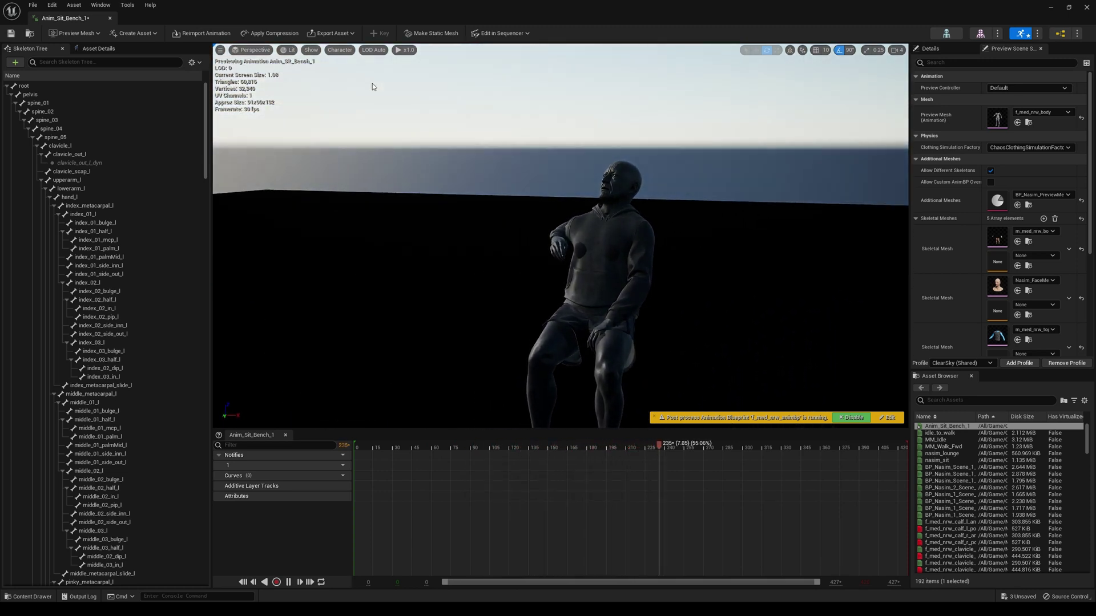
# Close the Anim_Sit_Bench_1 animation editor and return to the Cabinet level with the Content Browser out of the way.
pyautogui.middleClick(83, 21)
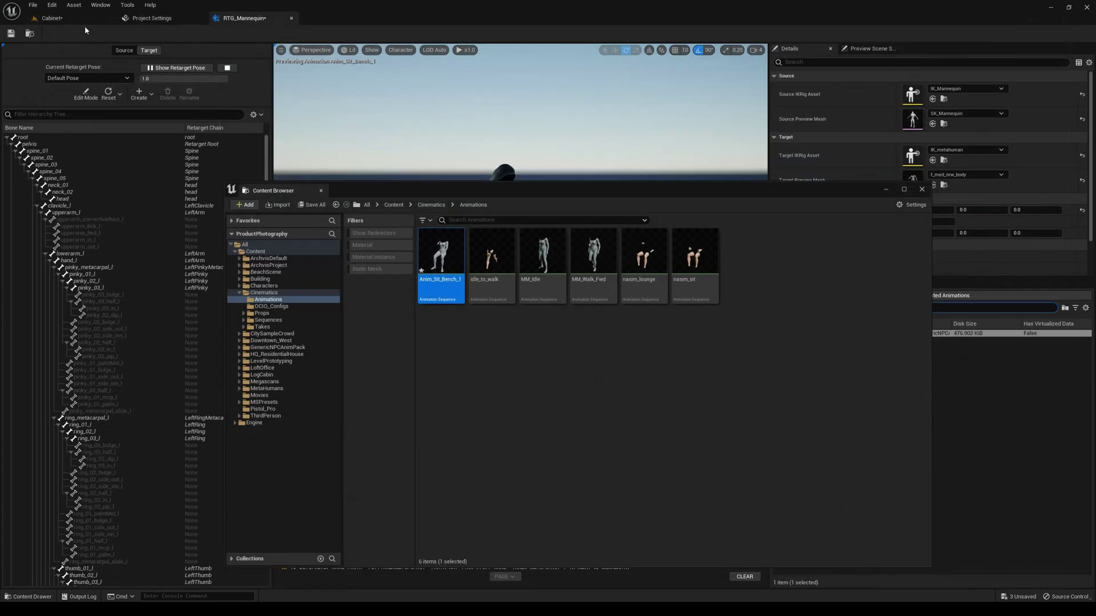
pyautogui.click(53, 18)
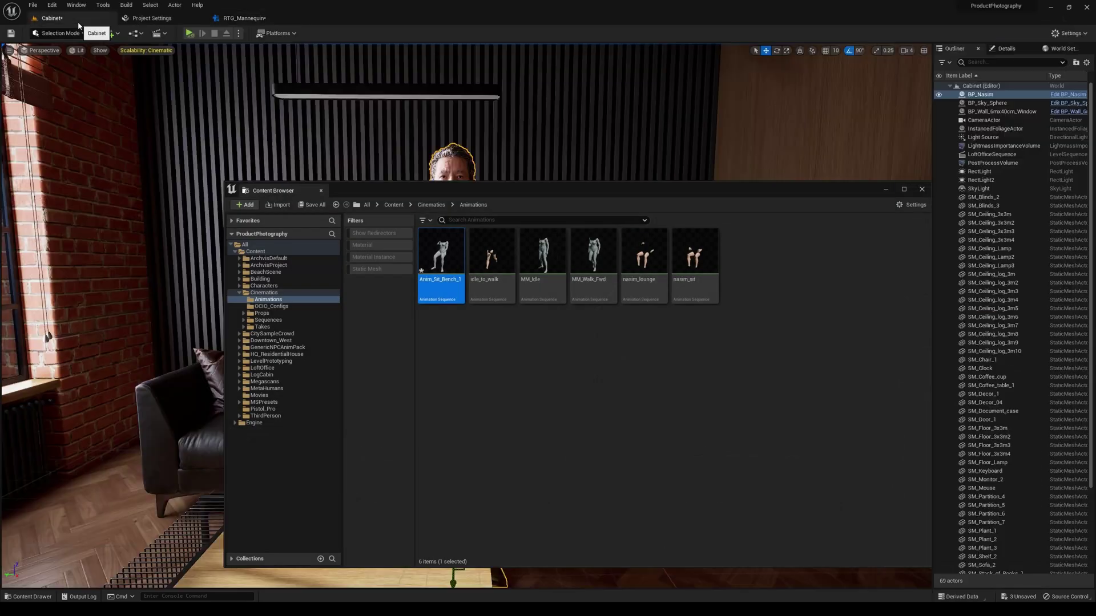
pyautogui.click(885, 189)
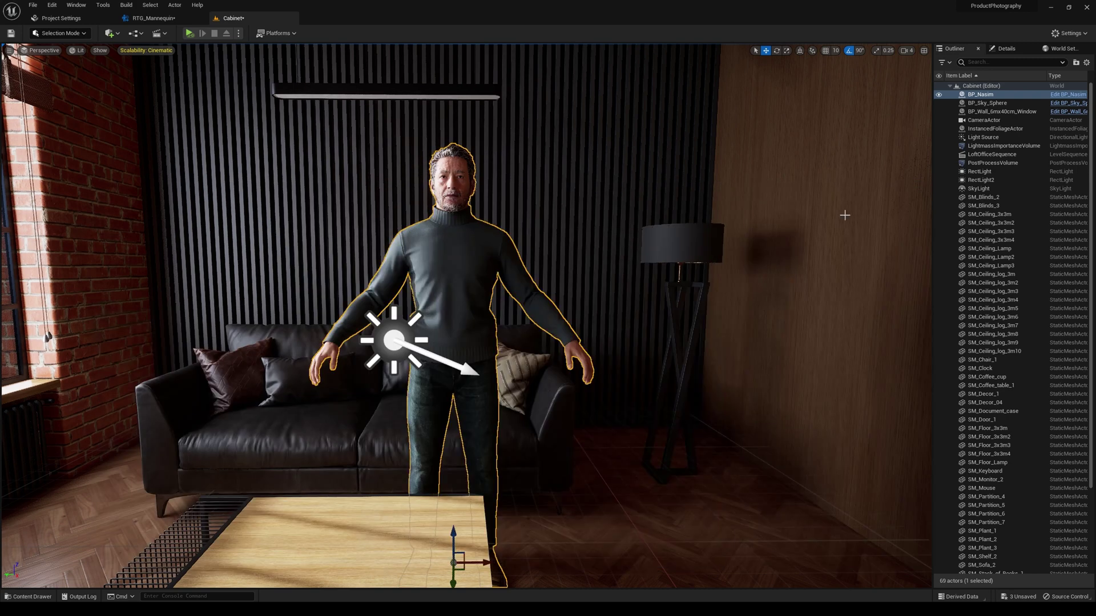
pyautogui.click(62, 597)
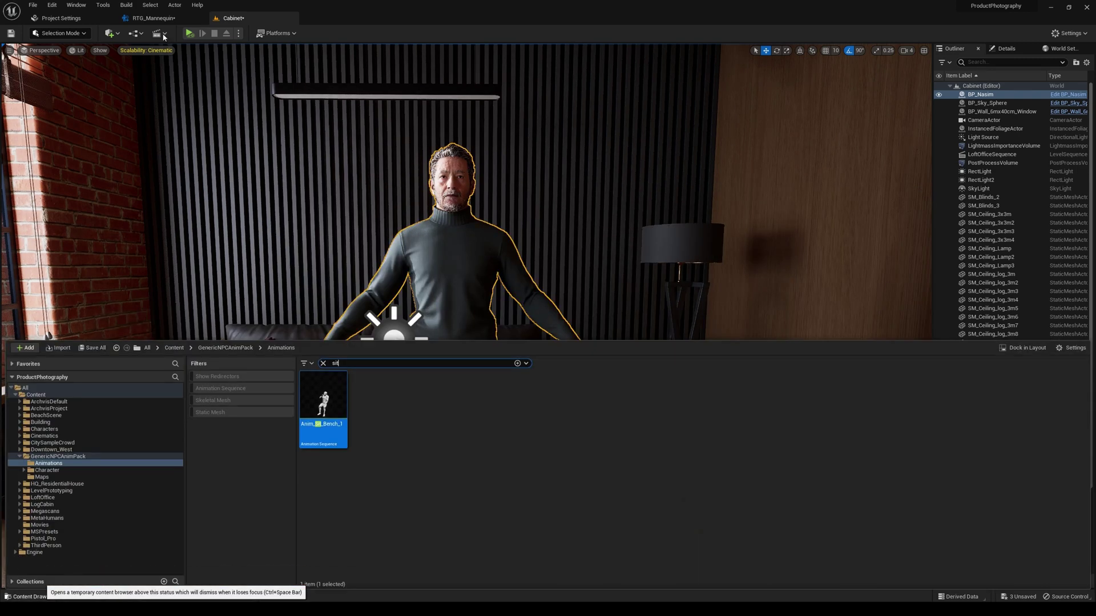
# Create a new level sequence named SittingSequence in the Cinematics/Sequences folder.
pyautogui.click(163, 34)
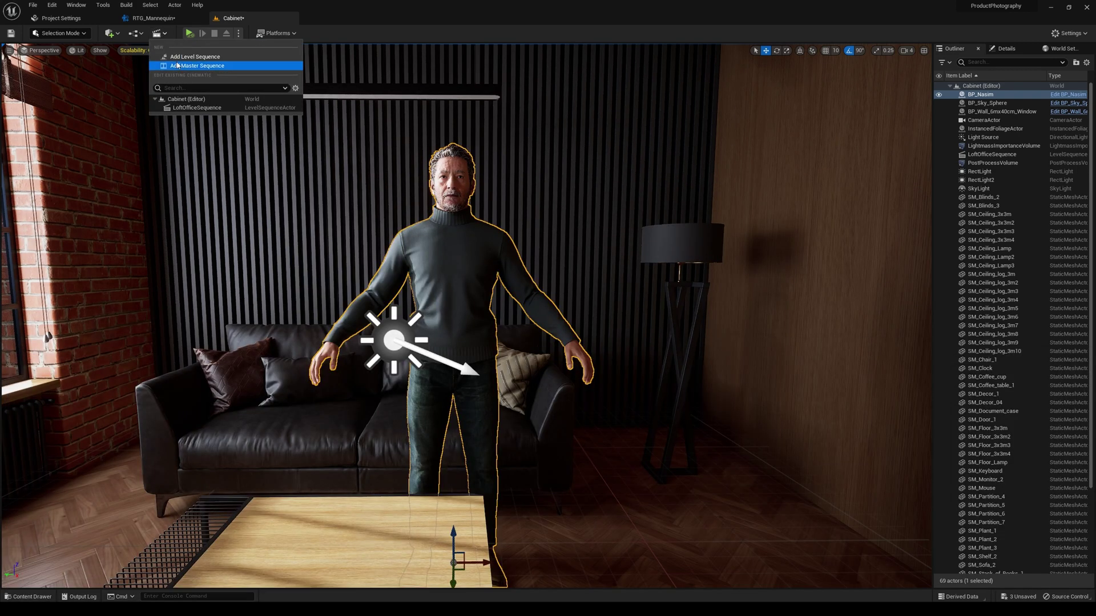
pyautogui.click(228, 65)
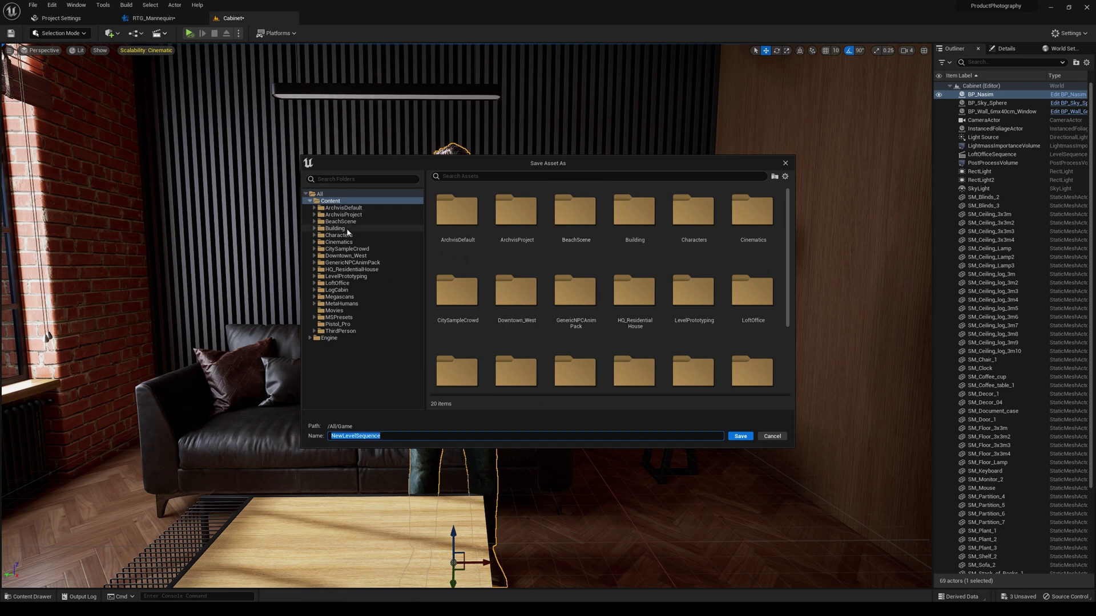
pyautogui.click(341, 244)
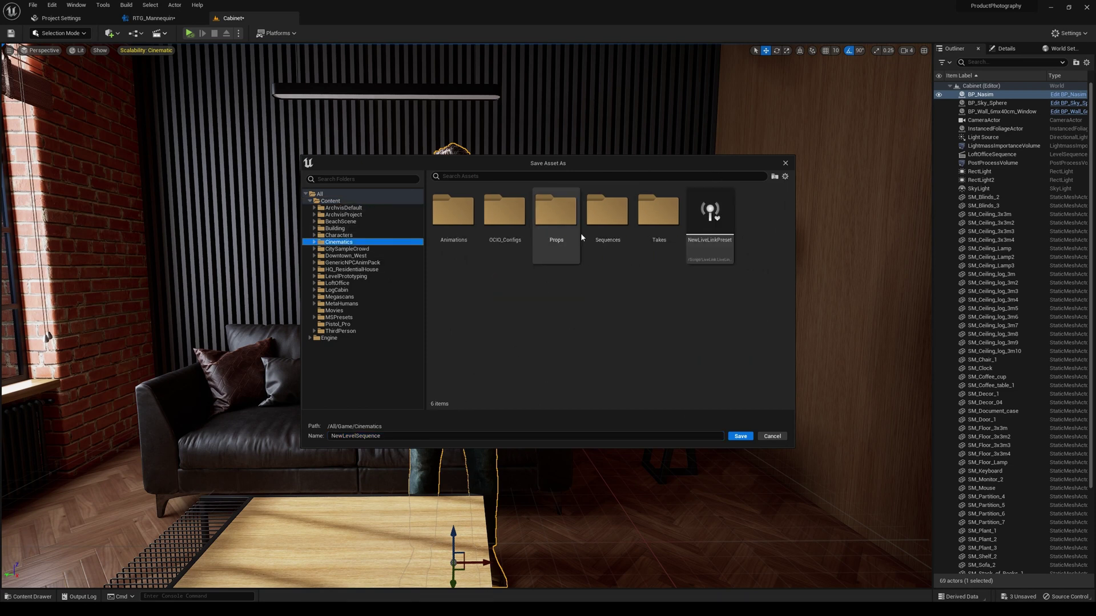
pyautogui.doubleClick(607, 211)
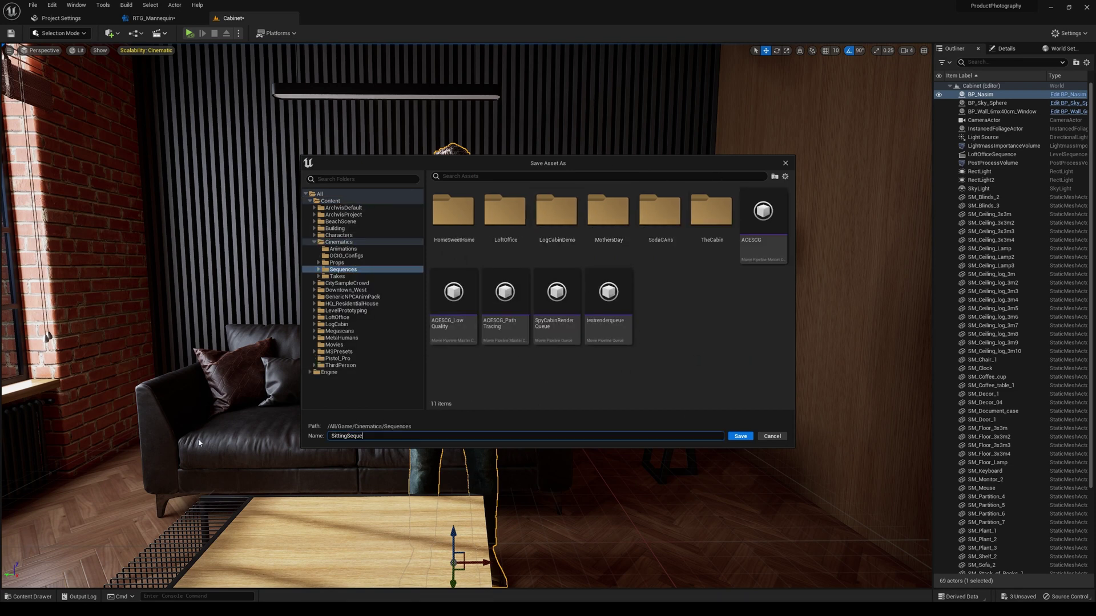
pyautogui.click(740, 436)
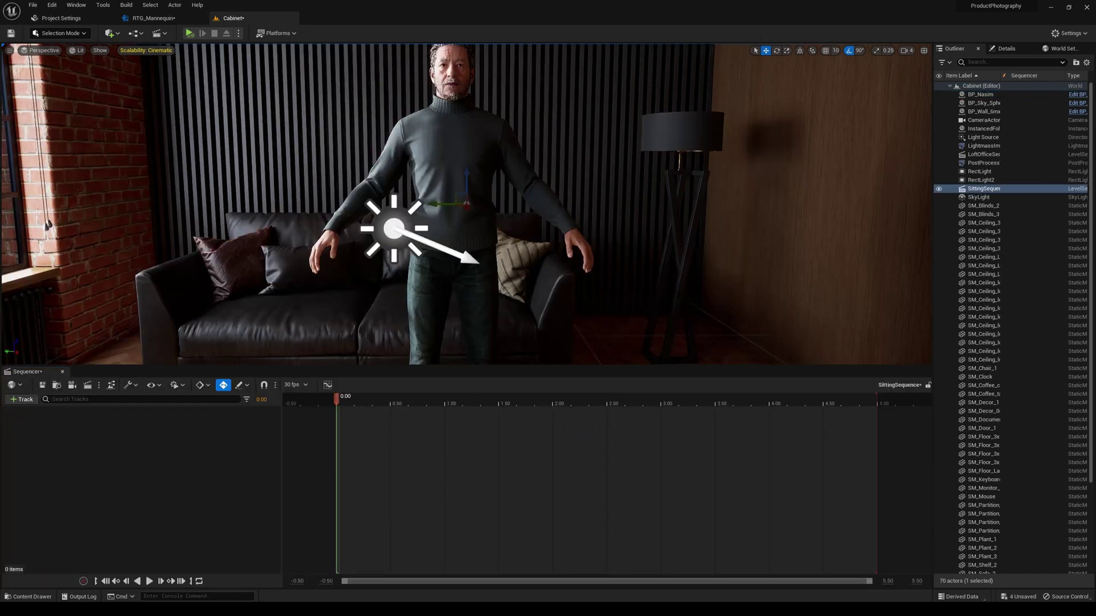
# Add the BP_Nasim character to SittingSequence as an actor track.
pyautogui.click(447, 171)
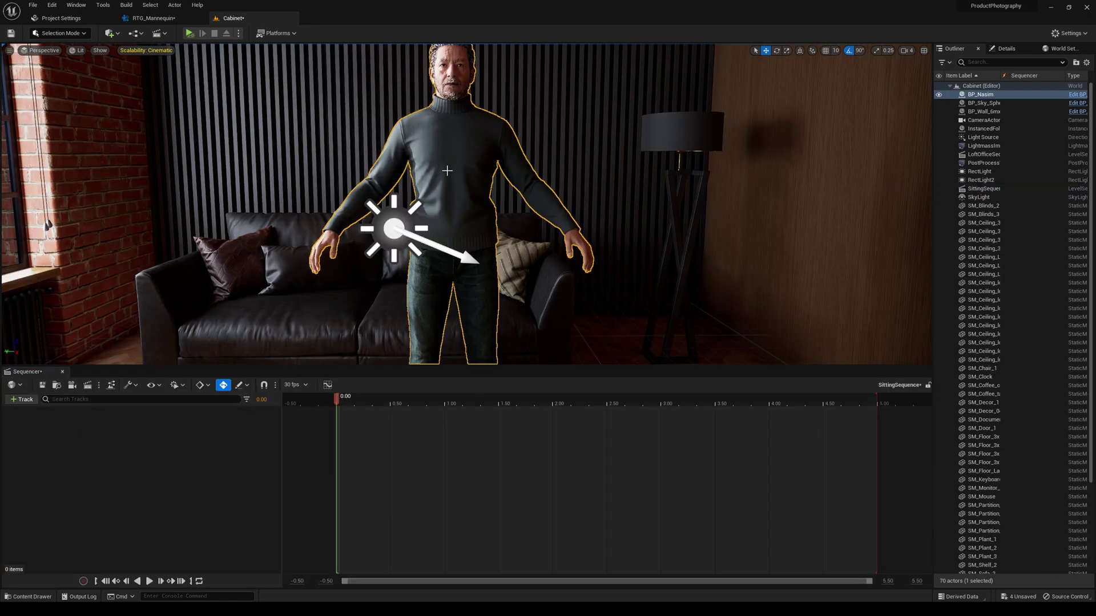
pyautogui.click(31, 403)
pyautogui.moveTo(119, 413)
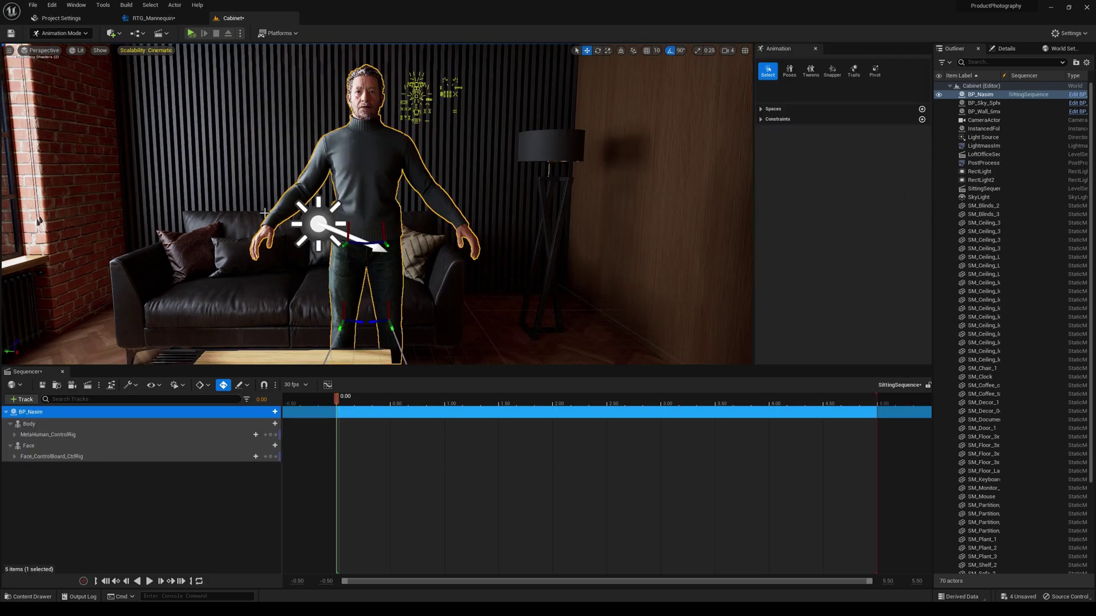
# Delete the Face_ControlBoard_CtrlRig and MetaHuman_ControlRig tracks from BP_Nasim and switch back to Selection Mode.
pyautogui.moveTo(266, 217); pyautogui.dragTo(246, 194, button='right')
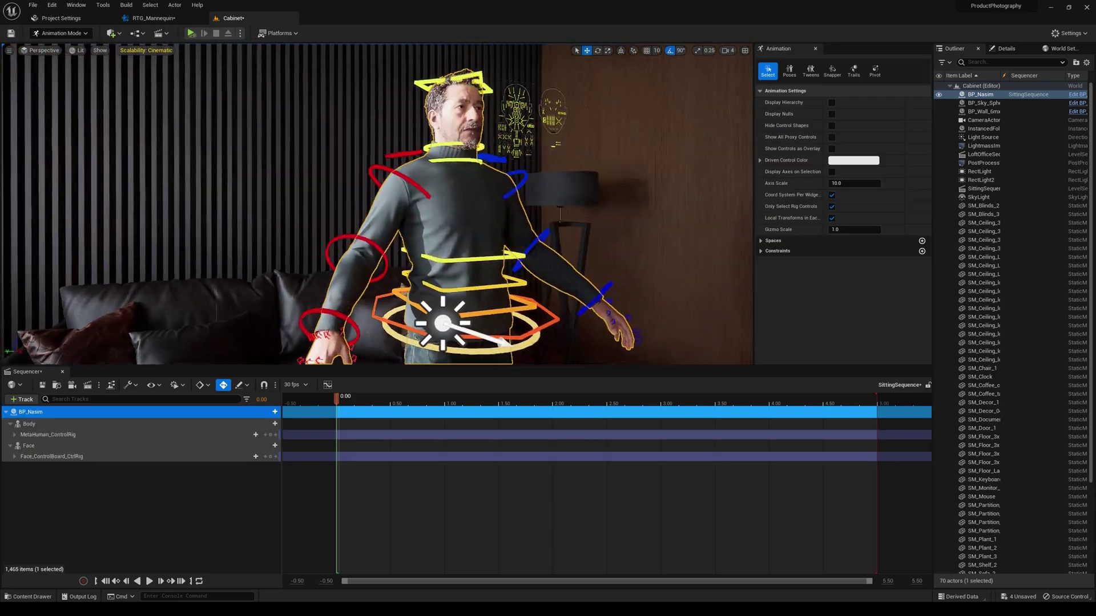
pyautogui.click(119, 457)
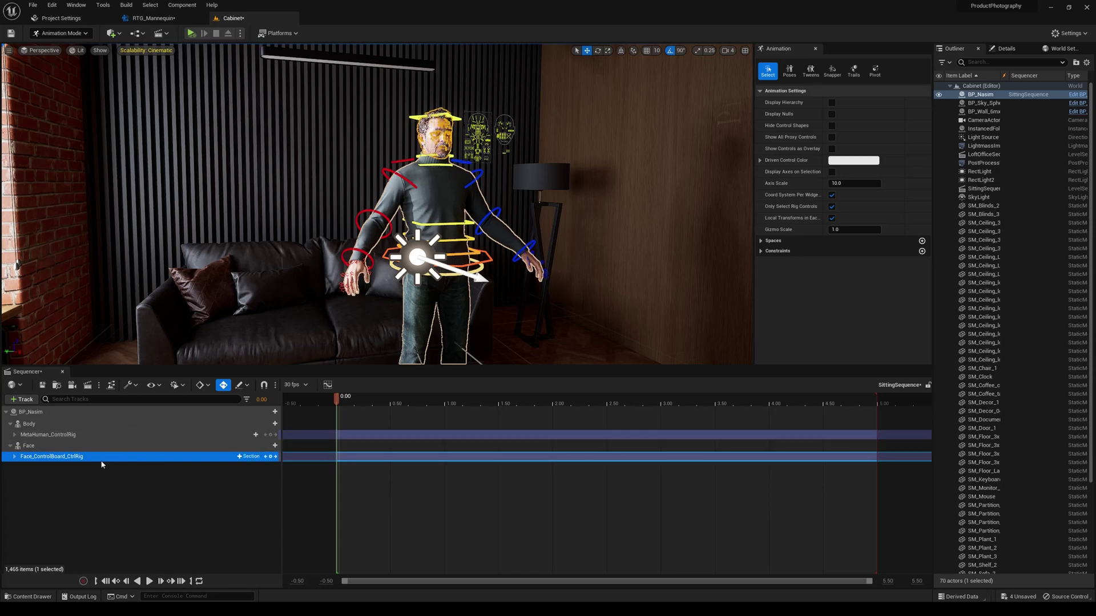
pyautogui.press('Delete')
pyautogui.click(105, 436)
pyautogui.press('Delete')
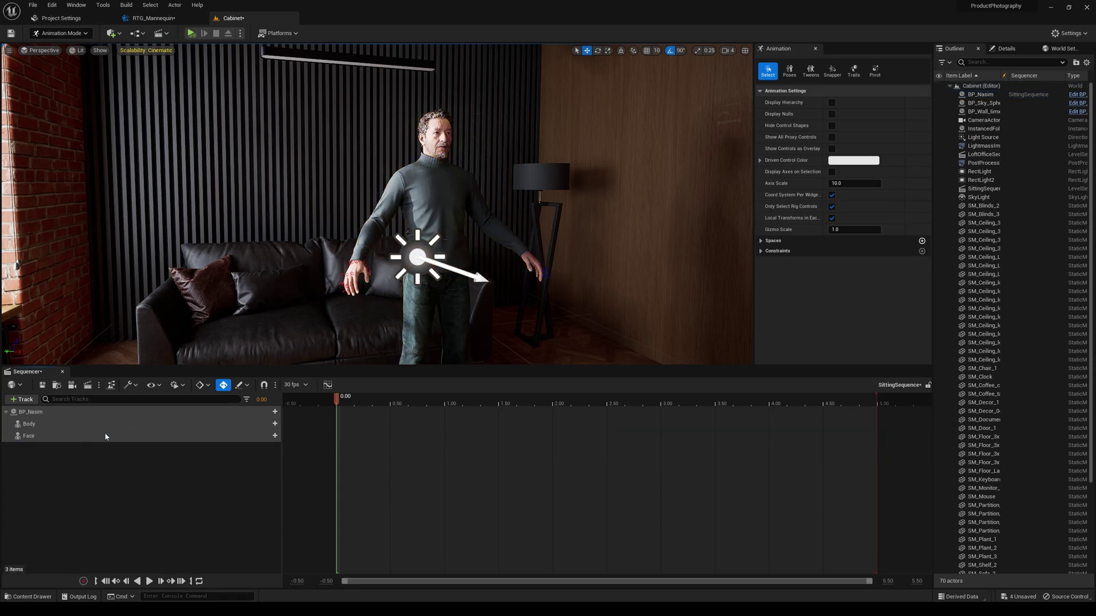
pyautogui.click(73, 33)
pyautogui.click(82, 52)
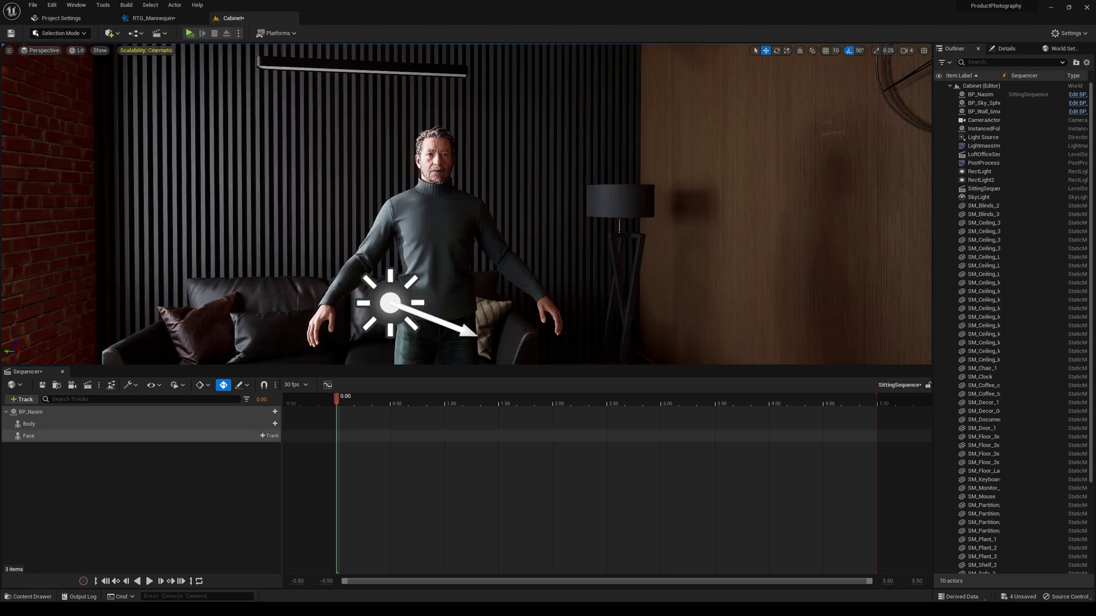
# Add an animation track with Anim_Sit_Bench_1 to BP_Nasim's Body.
pyautogui.click(268, 424)
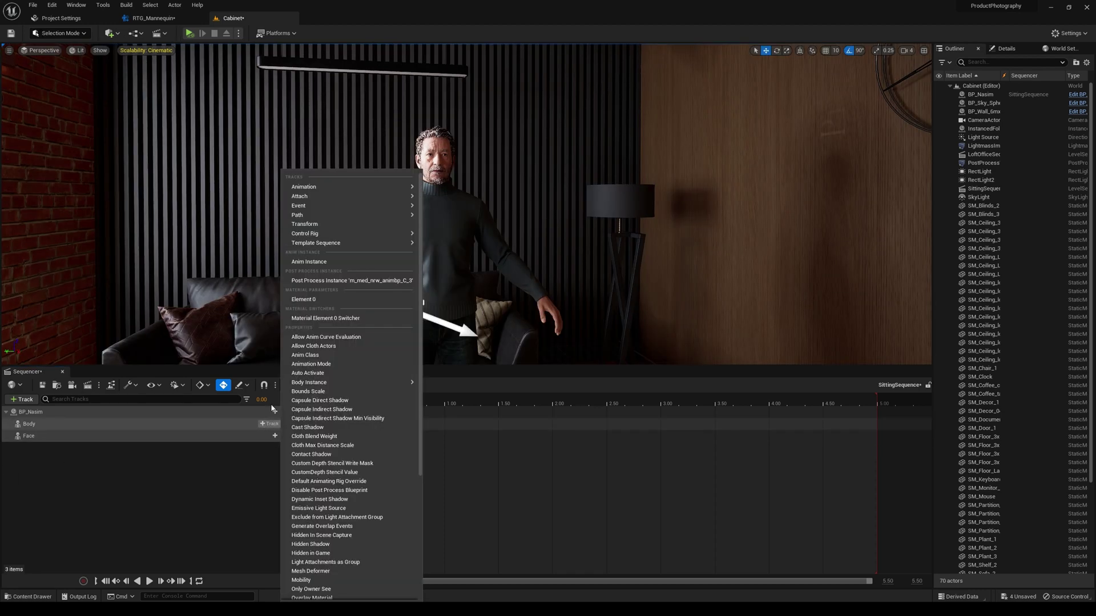
pyautogui.moveTo(392, 189)
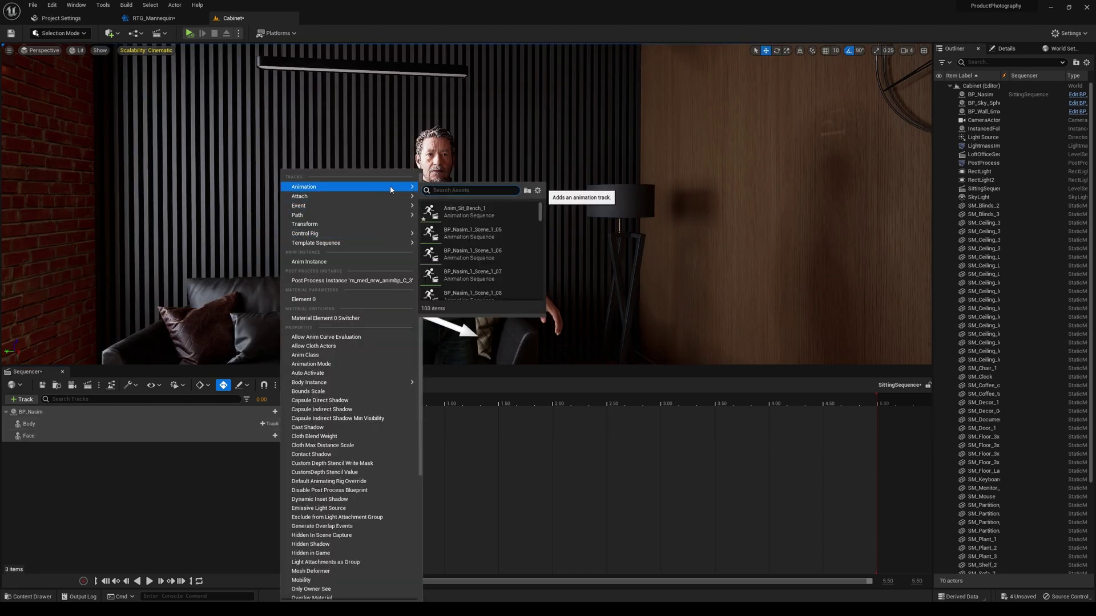
pyautogui.click(467, 209)
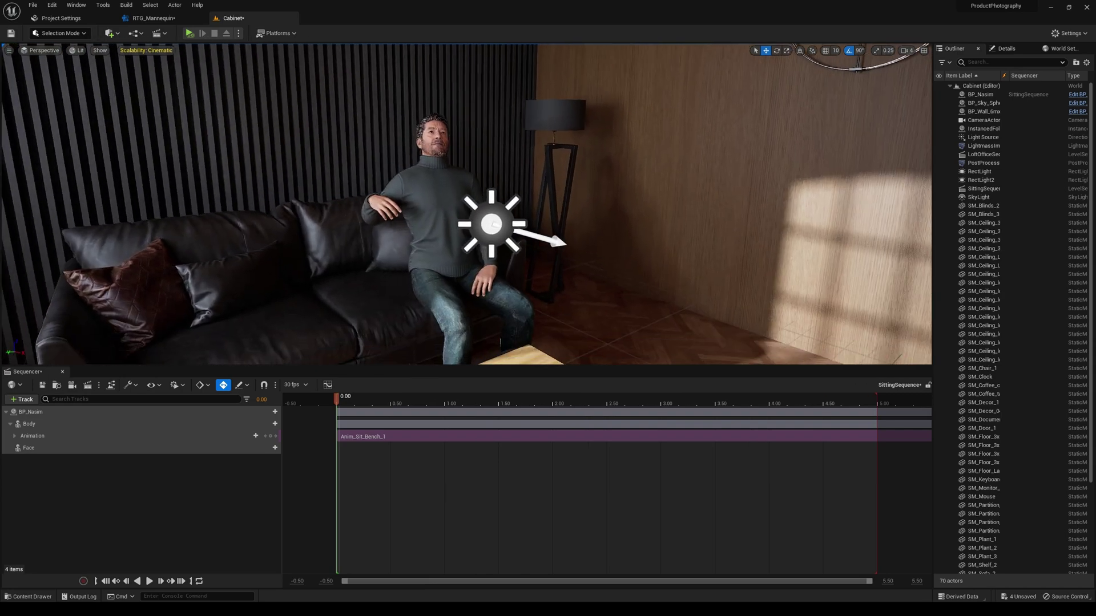
# Examine how the seated character fits the sofa from several angles, lowering the viewport camera speed to 2.
pyautogui.moveTo(467, 209); pyautogui.dragTo(514, 237, button='right')
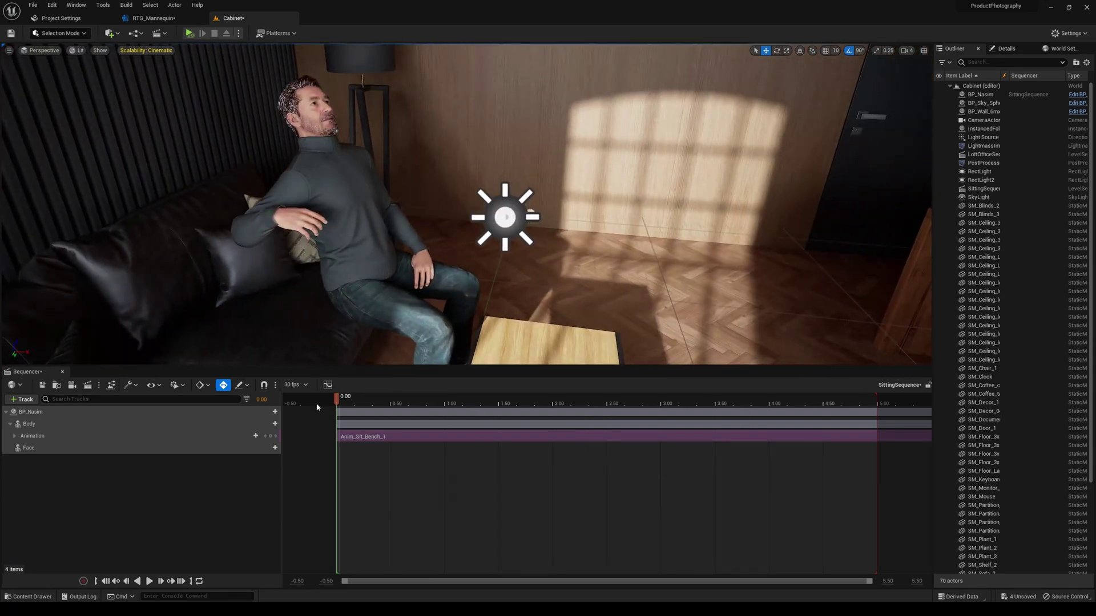
pyautogui.moveTo(319, 360); pyautogui.dragTo(318, 360, button='right')
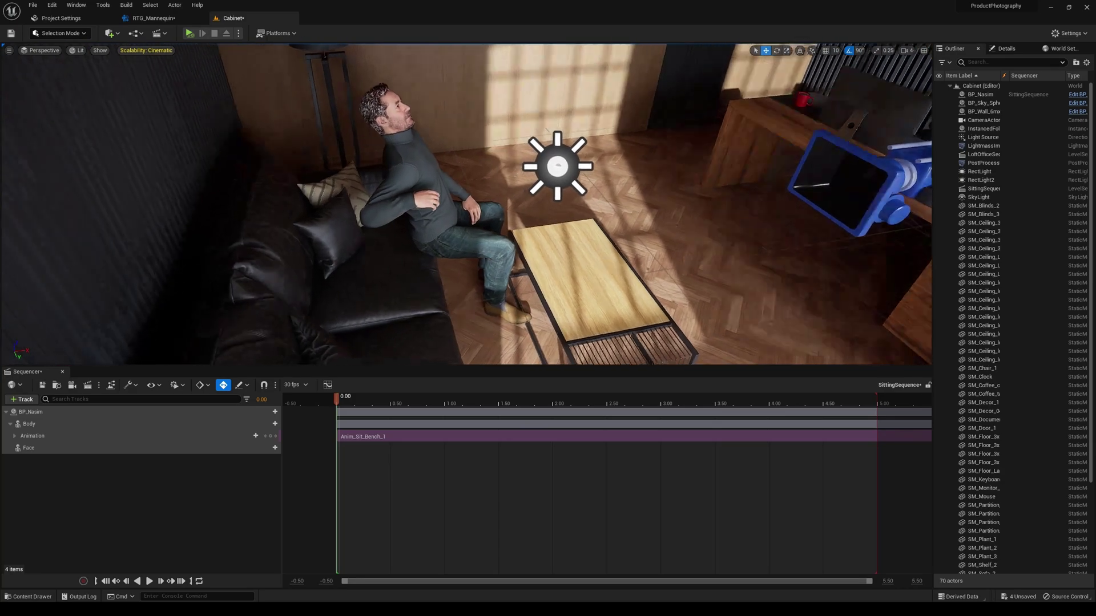
pyautogui.moveTo(370, 199); pyautogui.dragTo(370, 199, button='right')
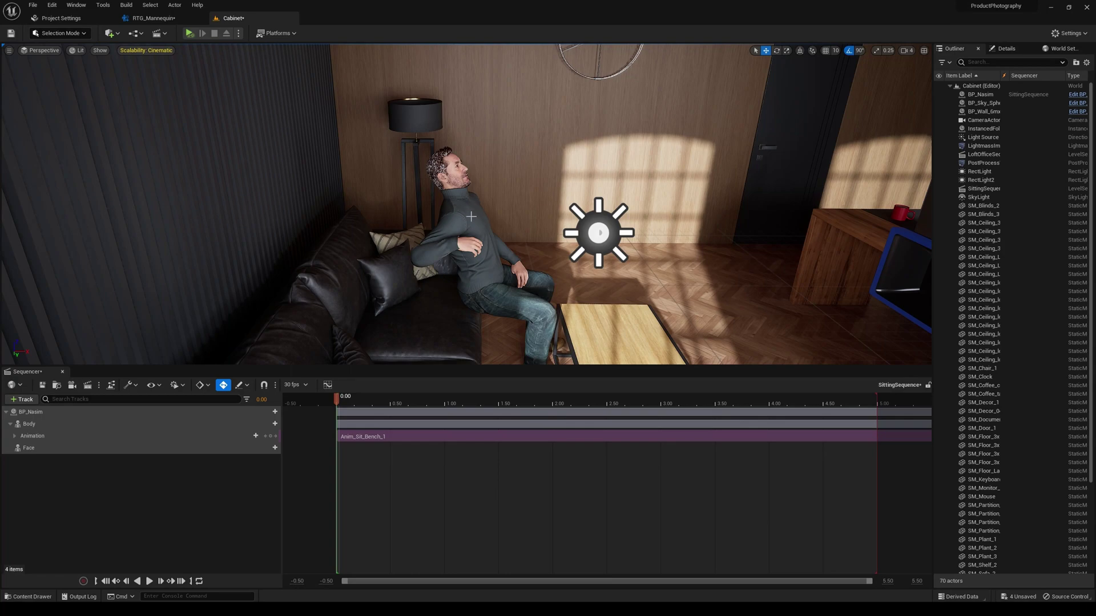
pyautogui.moveTo(477, 206); pyautogui.dragTo(477, 205, button='right')
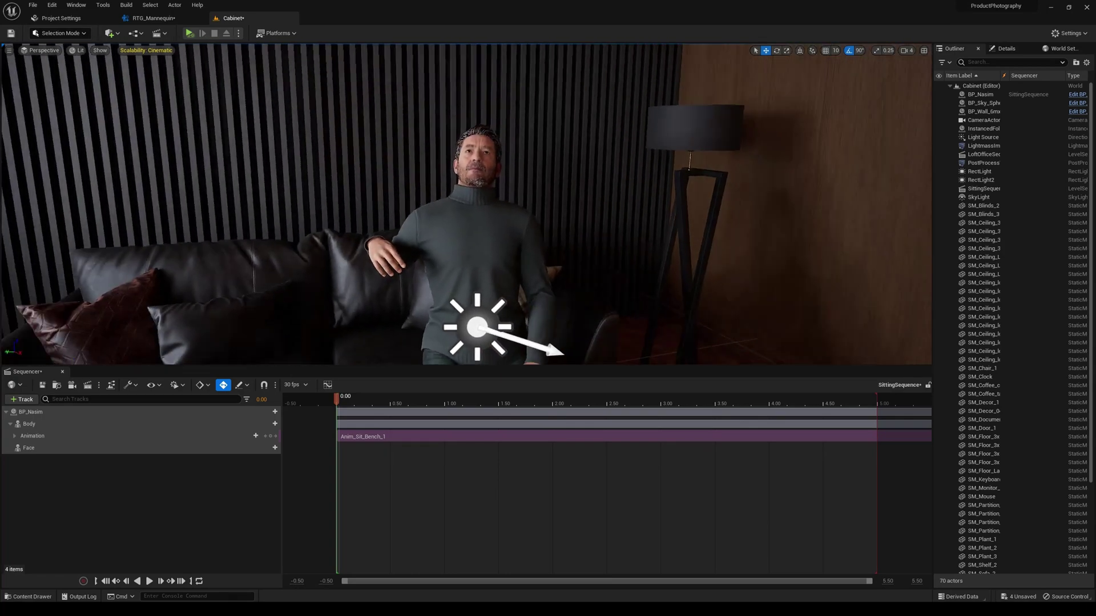
pyautogui.click(908, 50)
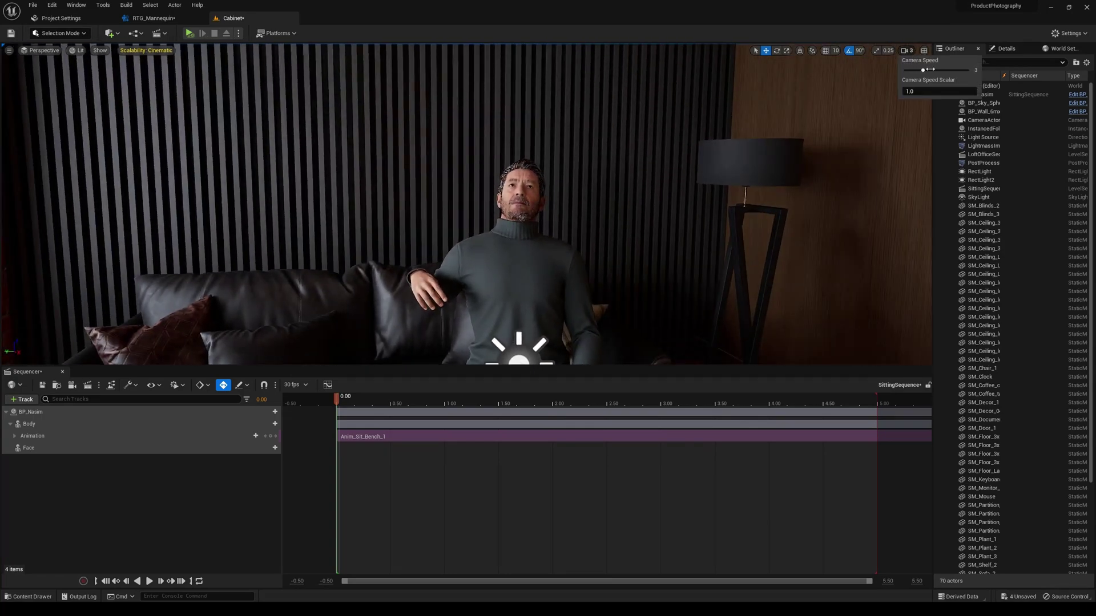
pyautogui.moveTo(673, 171); pyautogui.dragTo(674, 171, button='right')
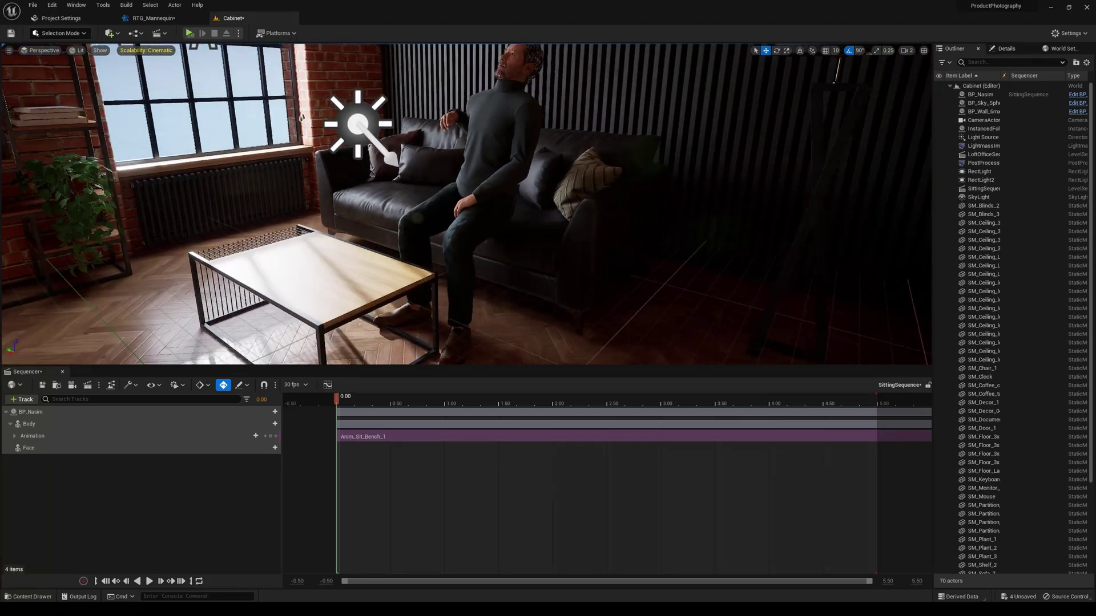
# Move BP_Nasim back toward the sofa, away from the coffee table, and set the playhead to about 0.16 to refresh the pose.
pyautogui.click(451, 143)
pyautogui.moveTo(451, 143); pyautogui.dragTo(366, 183, button='right')
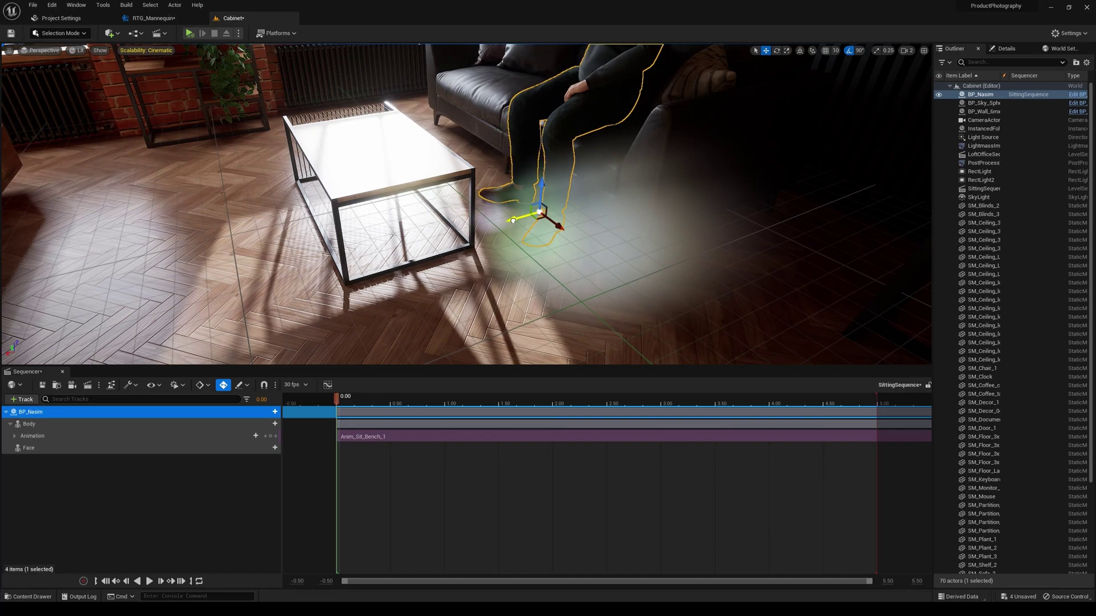
pyautogui.moveTo(513, 217); pyautogui.dragTo(523, 191, button='right')
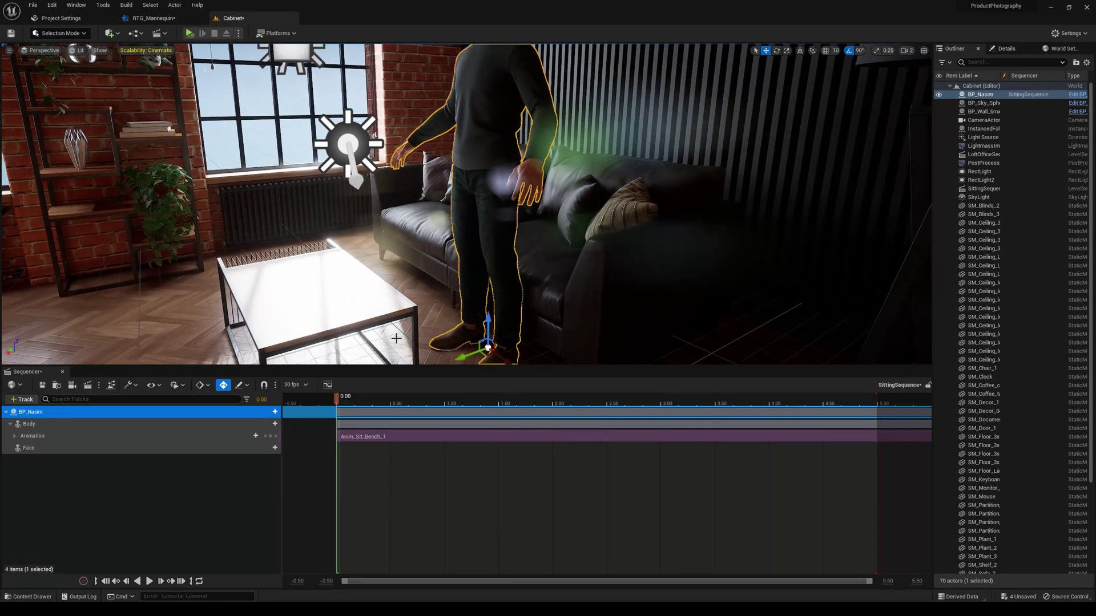
pyautogui.click(354, 398)
# Examine the repositioned character's contact with the sofa and its seated pose from the side and the front.
pyautogui.moveTo(405, 274); pyautogui.dragTo(574, 314, button='right')
pyautogui.moveTo(419, 257); pyautogui.dragTo(396, 249, button='right')
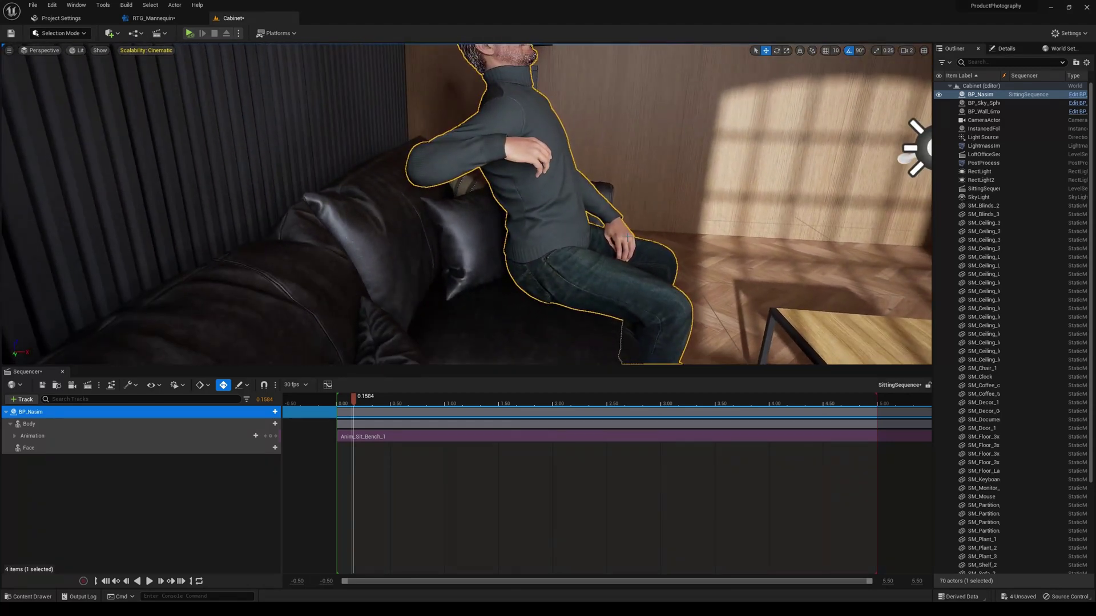
pyautogui.moveTo(628, 236); pyautogui.dragTo(611, 235, button='right')
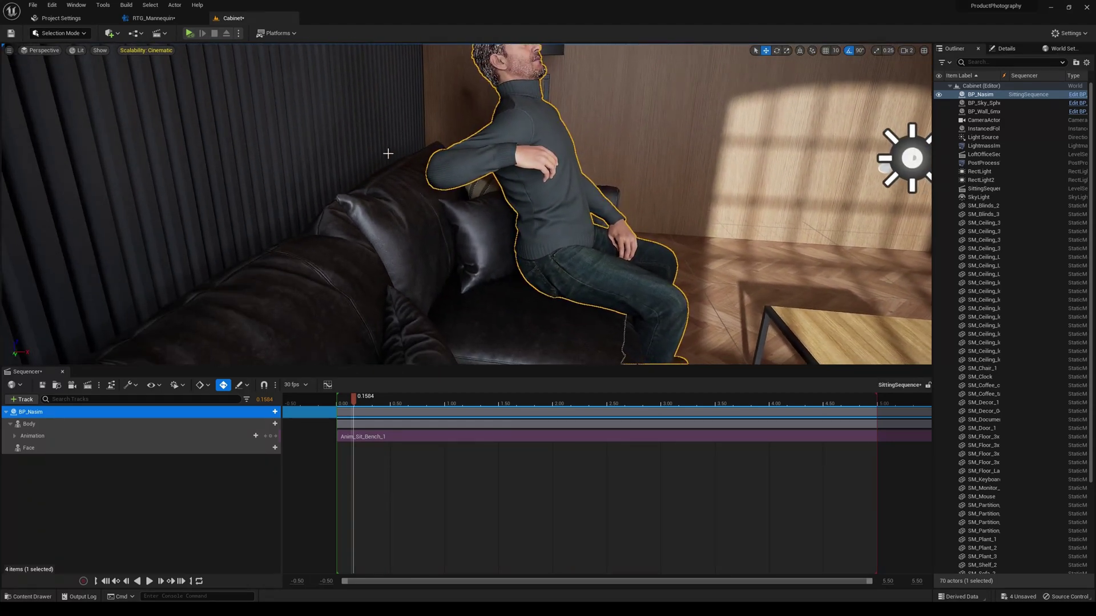
pyautogui.moveTo(373, 179); pyautogui.dragTo(457, 183, button='right')
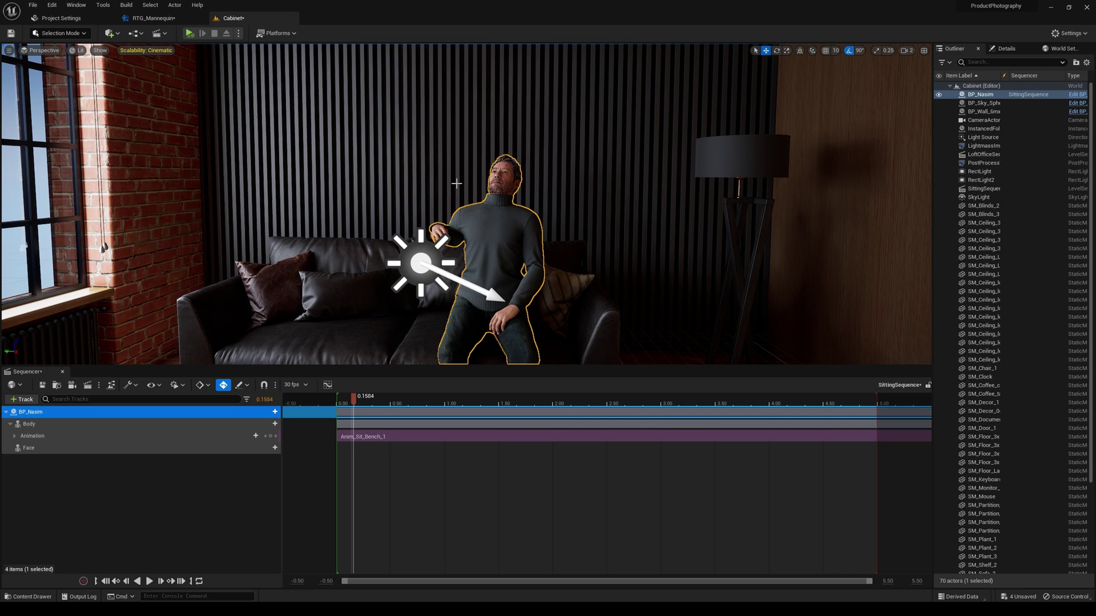
pyautogui.moveTo(453, 202); pyautogui.dragTo(468, 198, button='right')
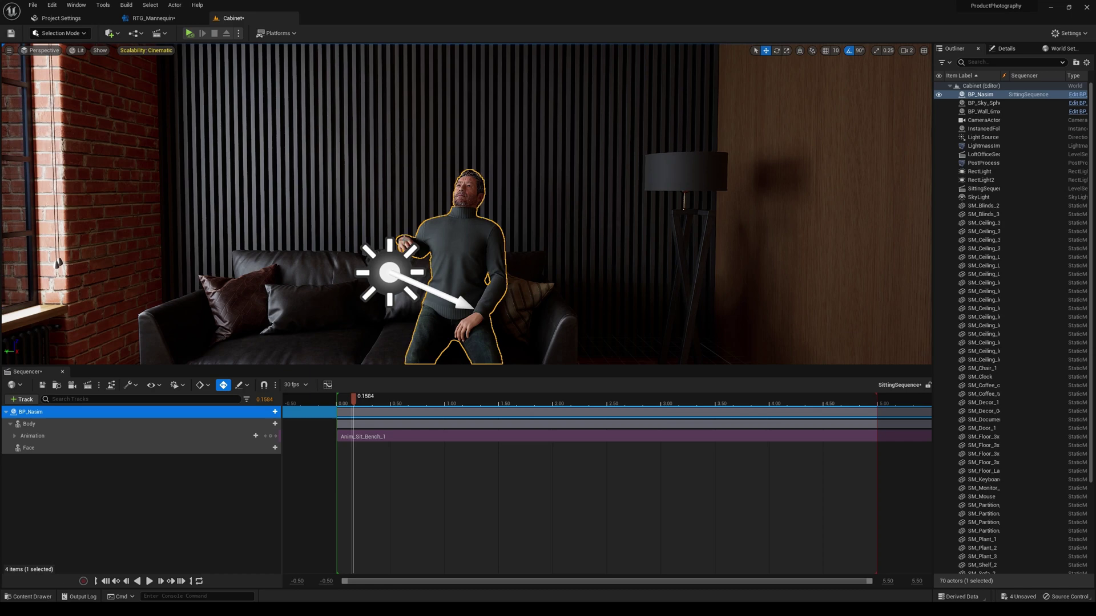
pyautogui.press('s')
pyautogui.moveTo(439, 223)
pyautogui.mouseDown(button='right')
pyautogui.moveTo(476, 221)
pyautogui.moveTo(435, 229)
pyautogui.mouseUp(button='right')
pyautogui.press('d')
pyautogui.press('a')
pyautogui.press('d')
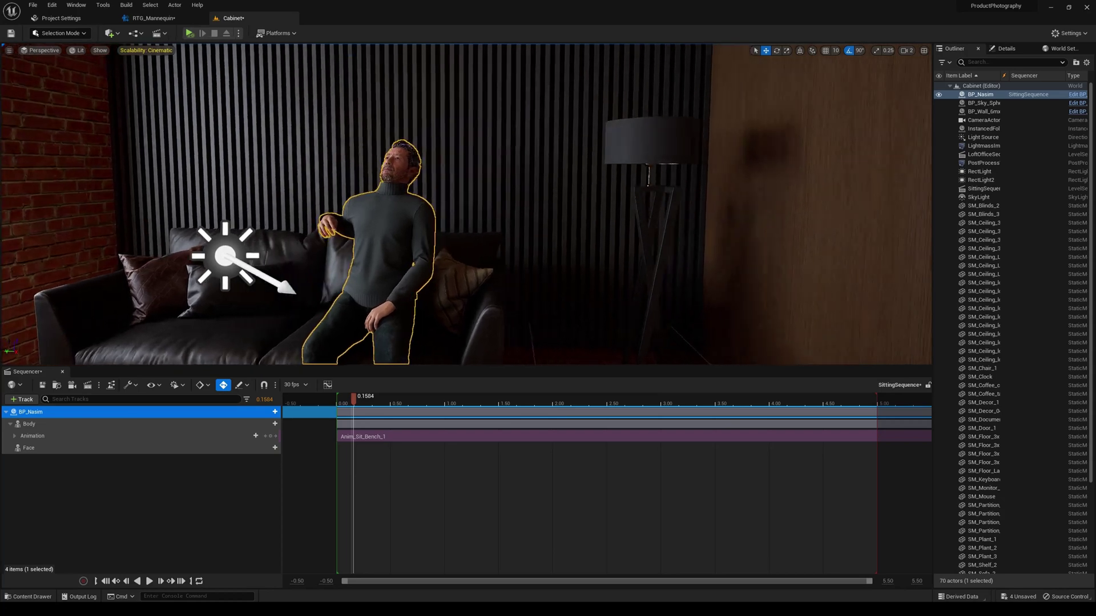